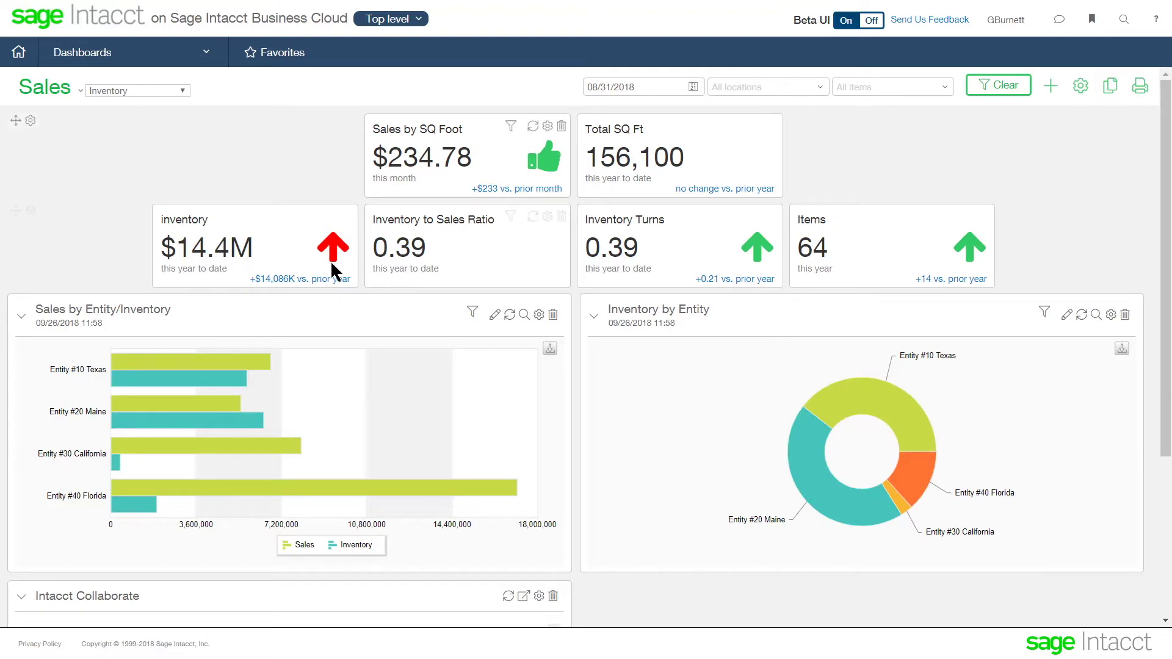
mouse_move(311, 282)
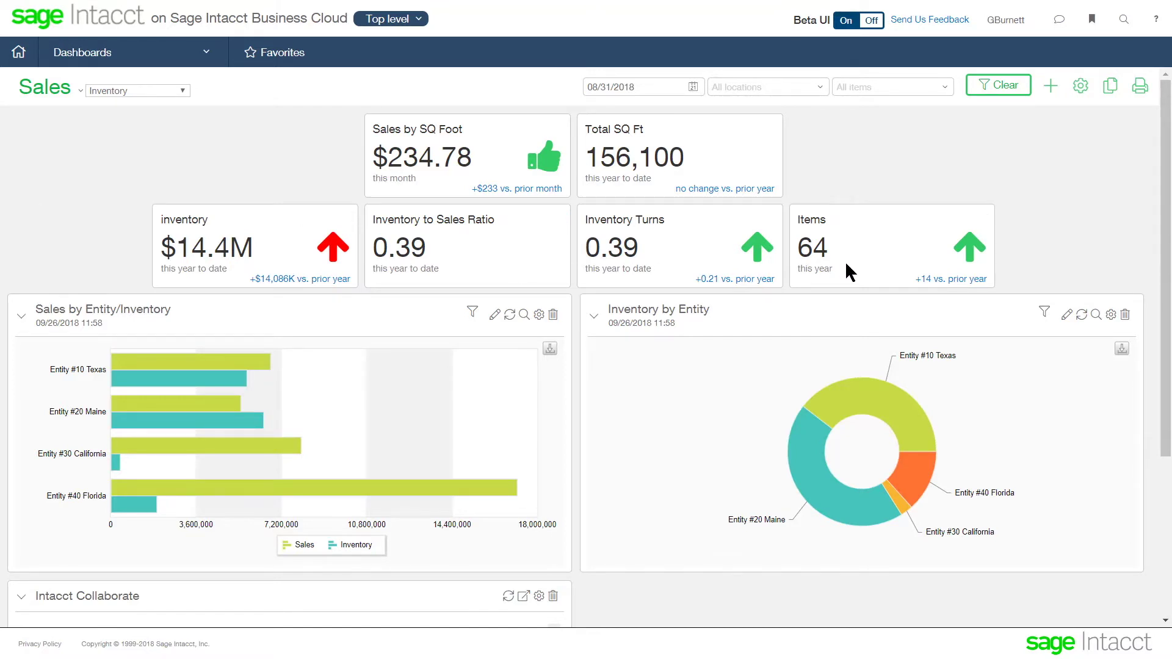
mouse_move(801, 448)
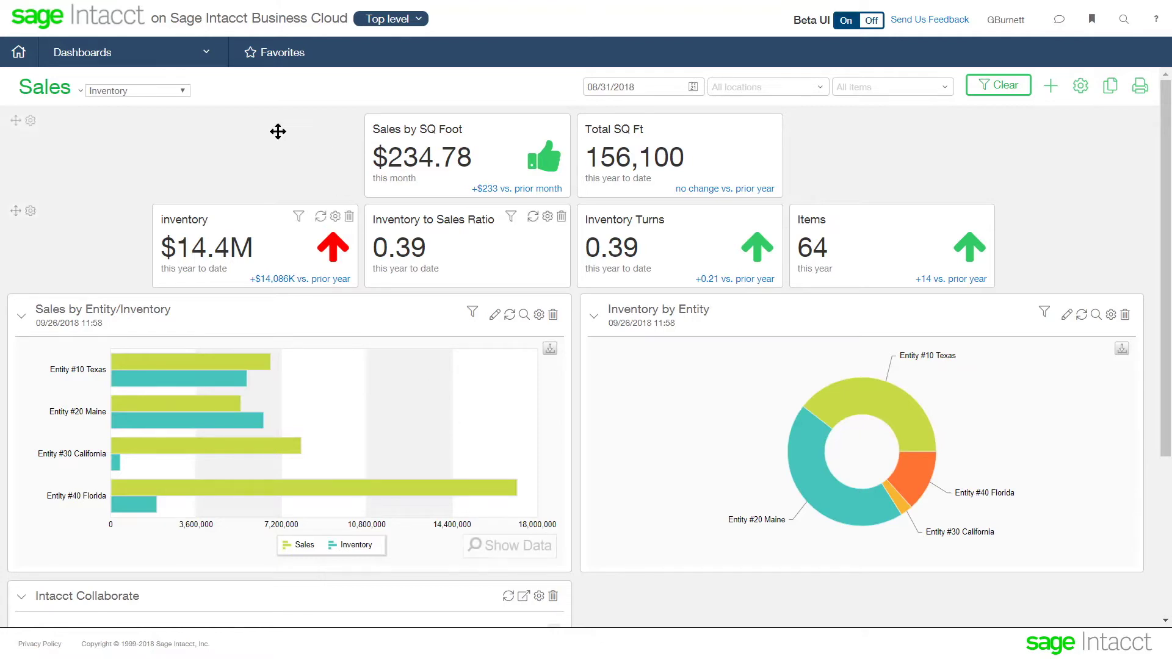
Open the Inventory Control Items list and filter it to the Inventory Items group (12 items)
left_click(164, 55)
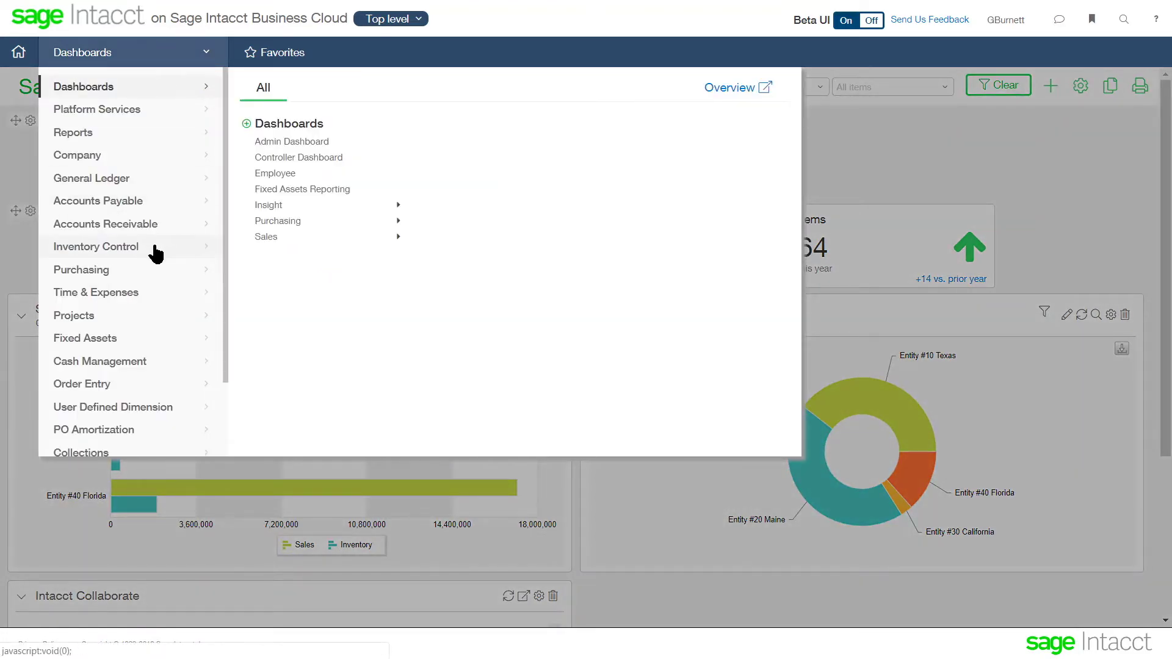
left_click(158, 250)
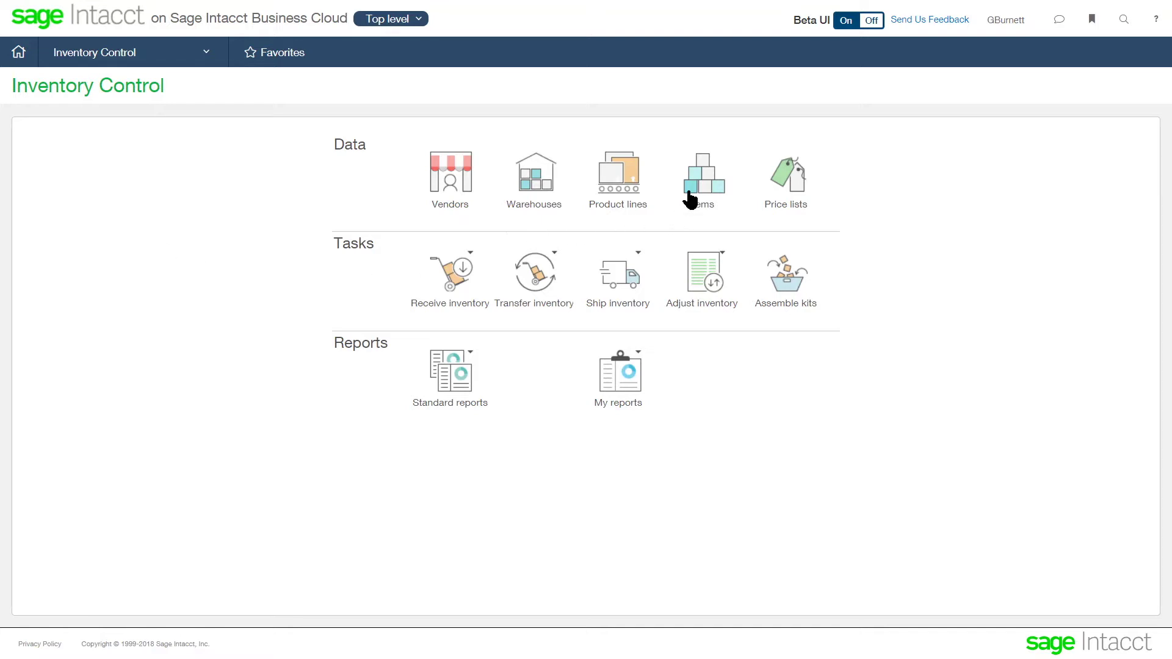
left_click(706, 183)
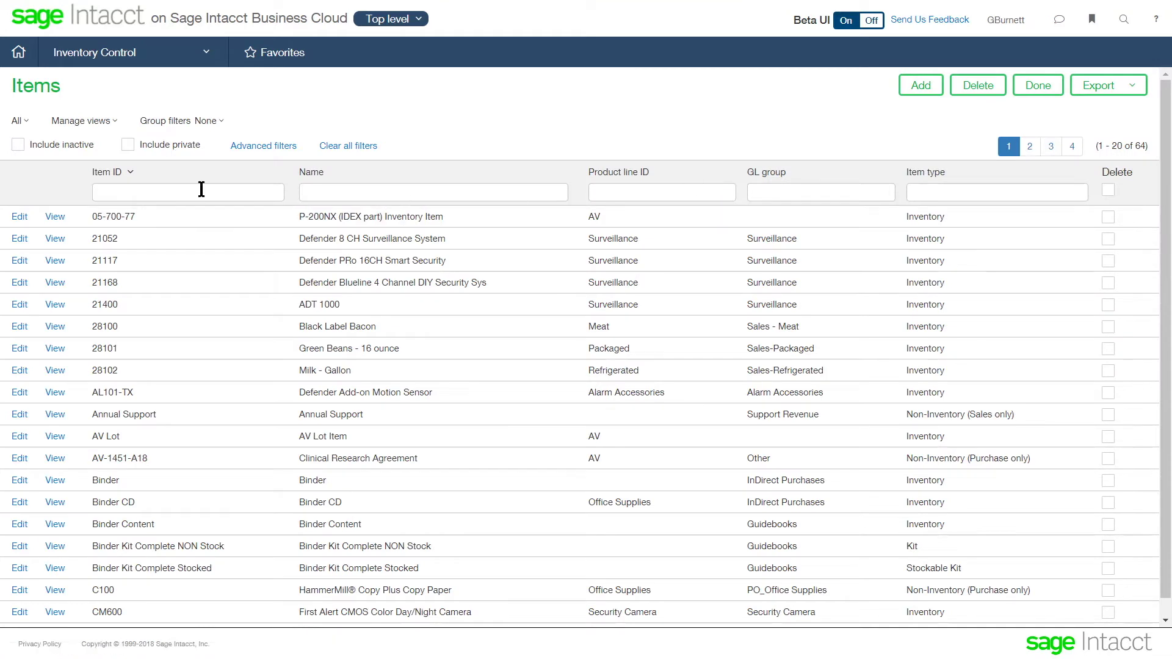
left_click(205, 121)
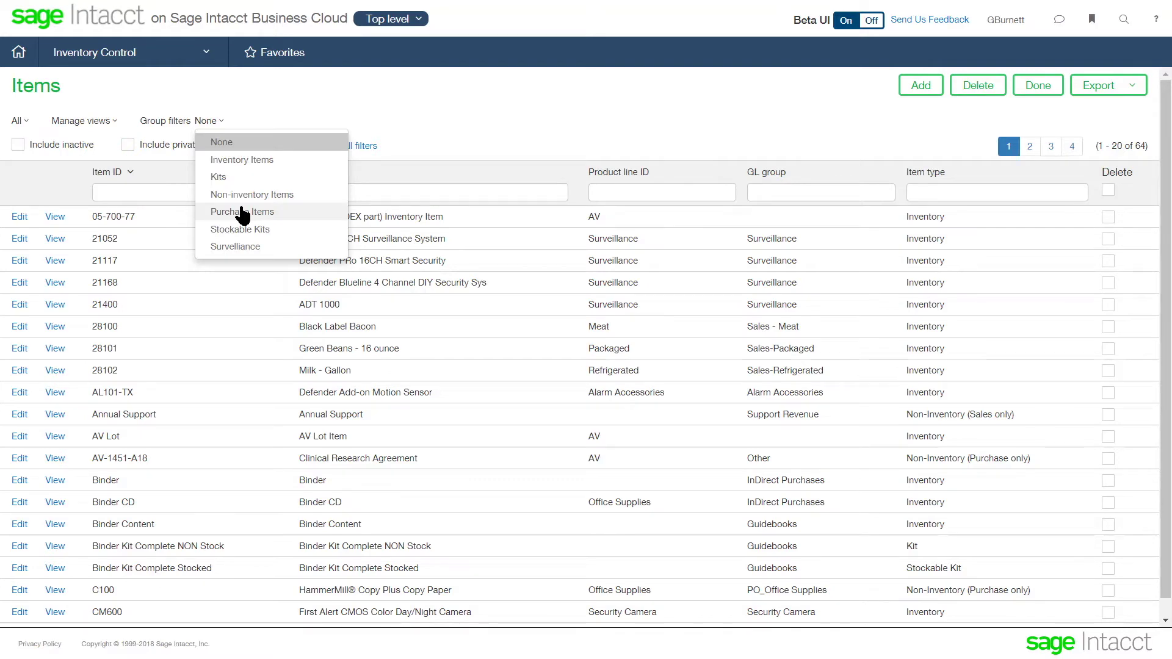
left_click(243, 160)
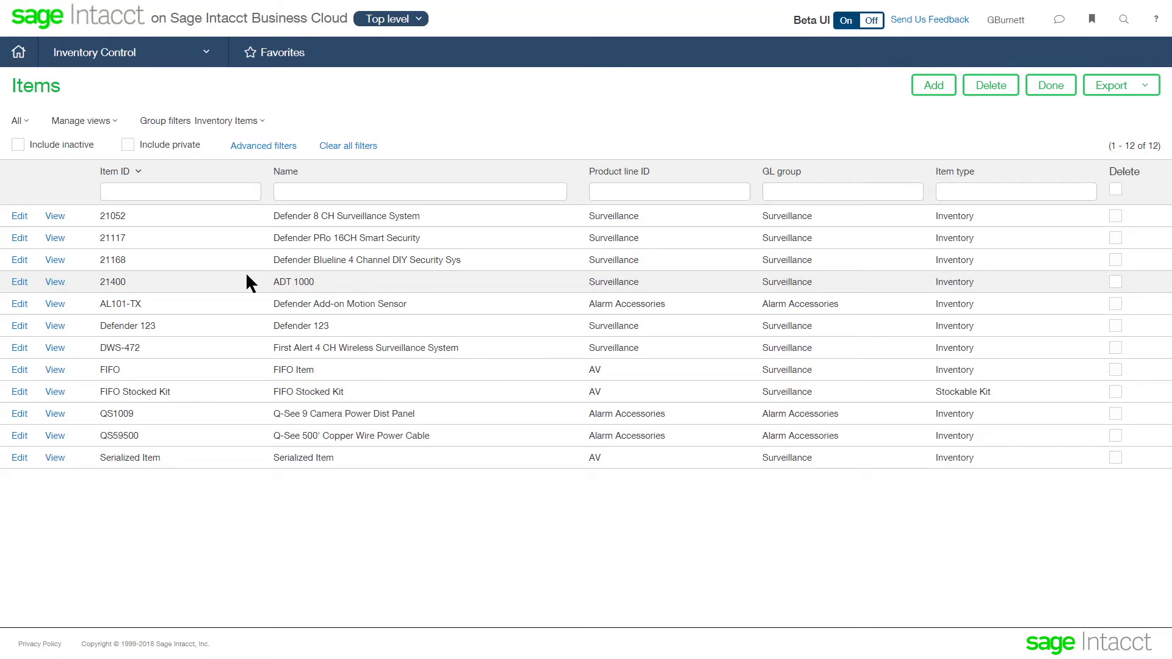
Open item 21400, ADT 1000, and scroll through its stock, purchasing and sales details
left_click(18, 283)
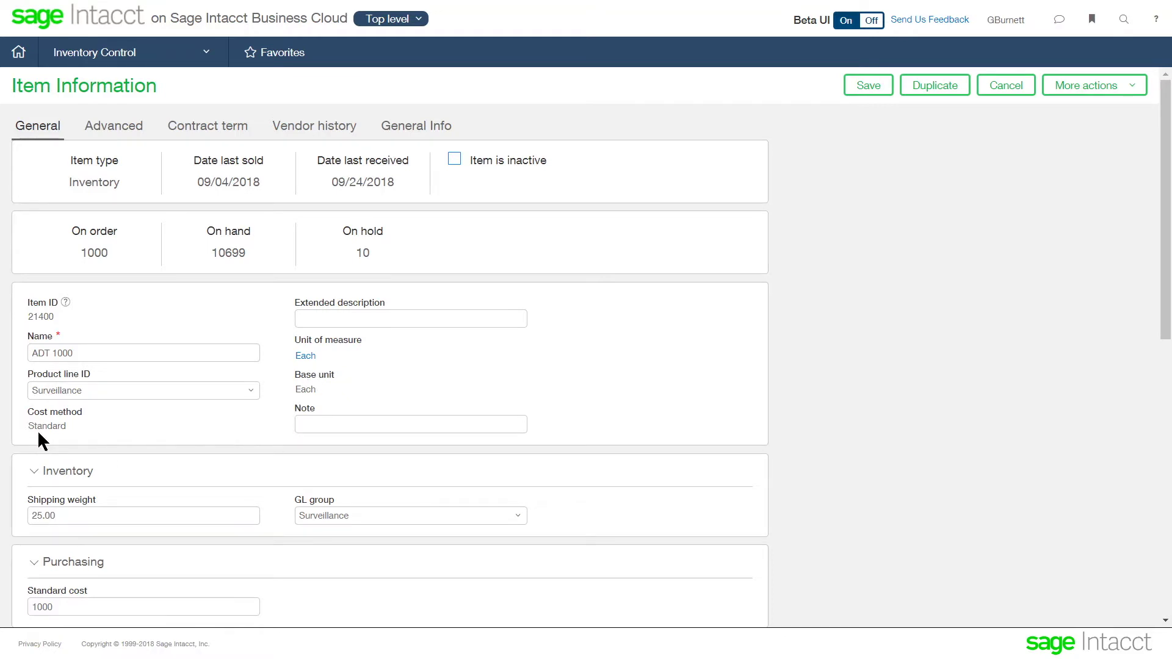
scroll(189, 437, "down", 1)
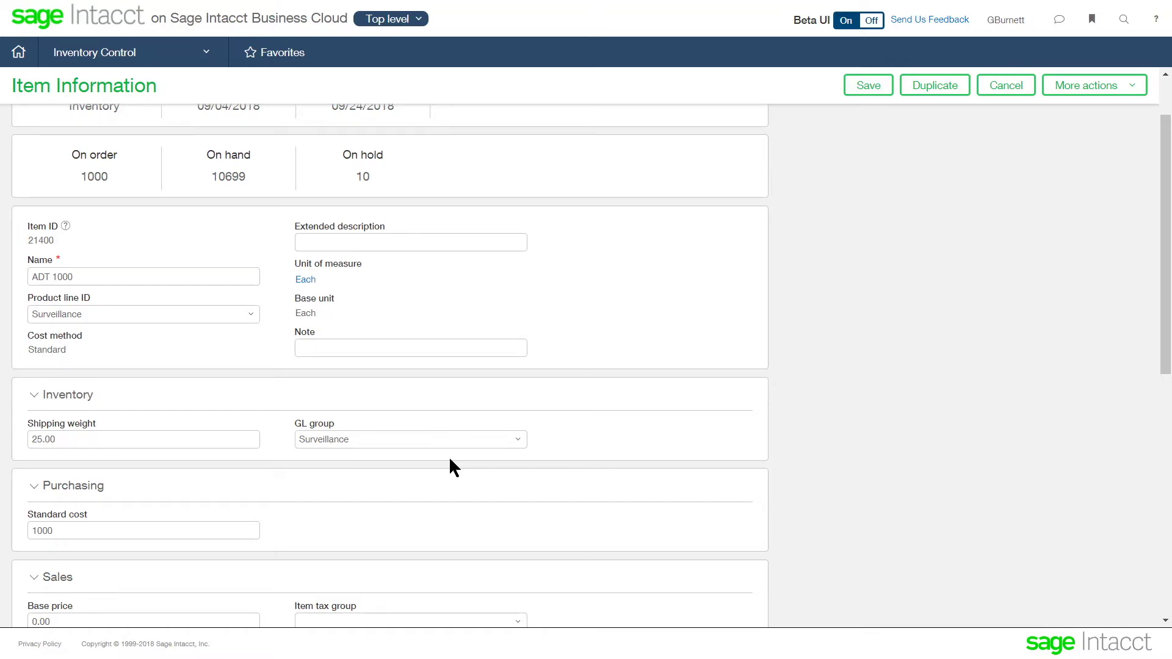
scroll(450, 459, "down", 3)
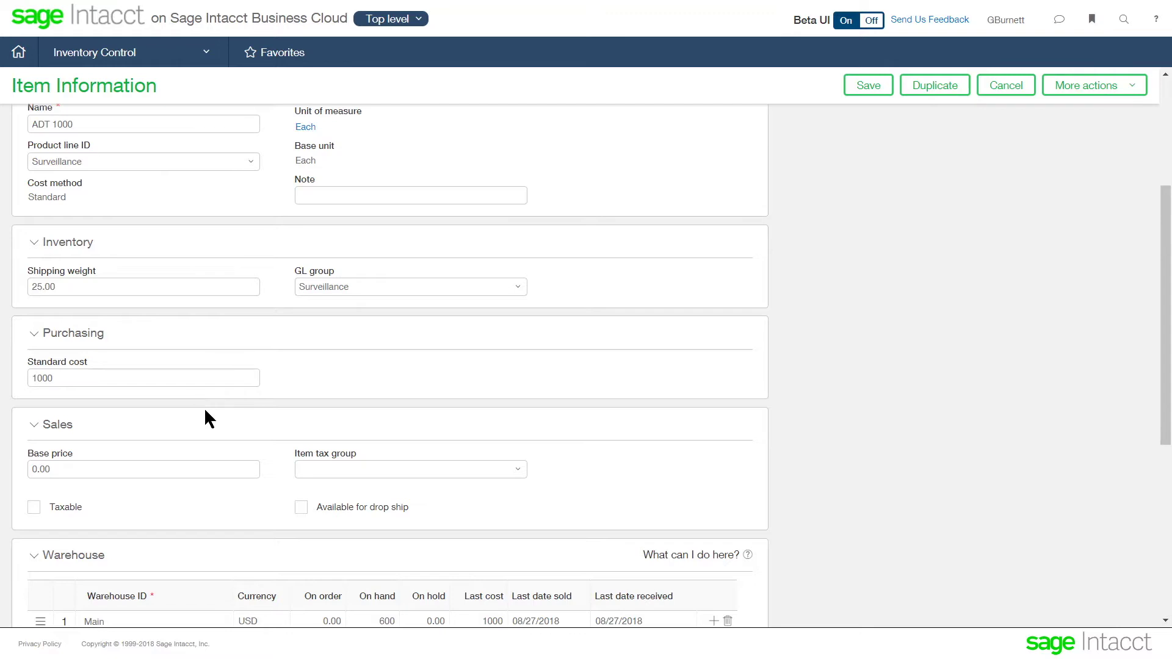
scroll(227, 444, "down", 3)
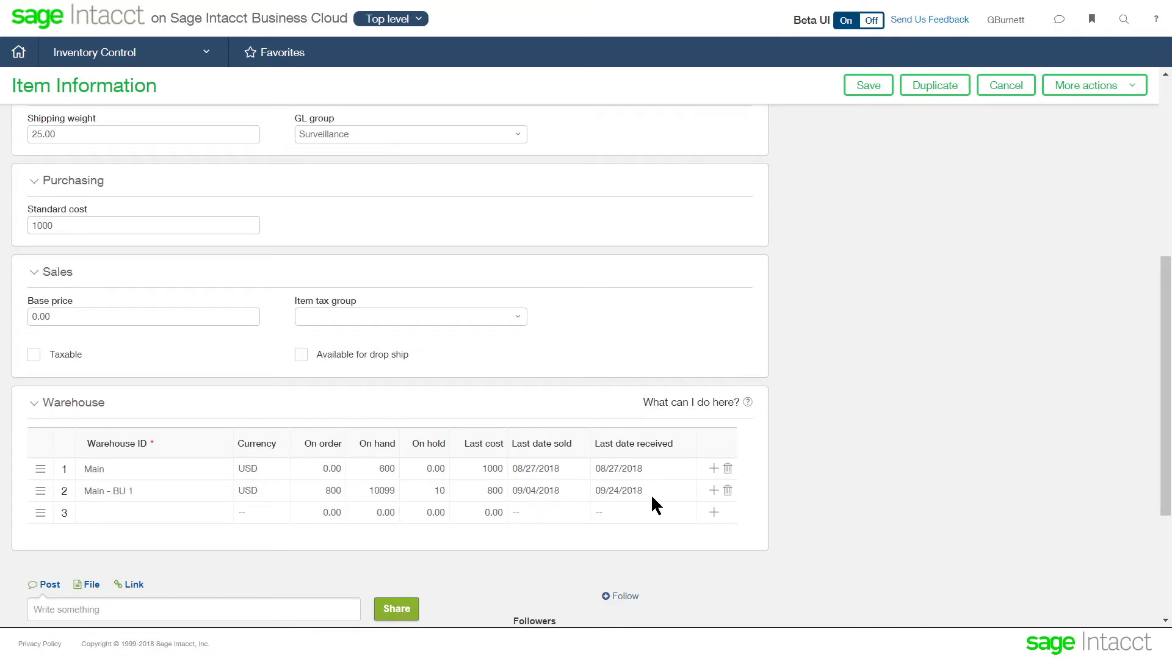
left_click(293, 488)
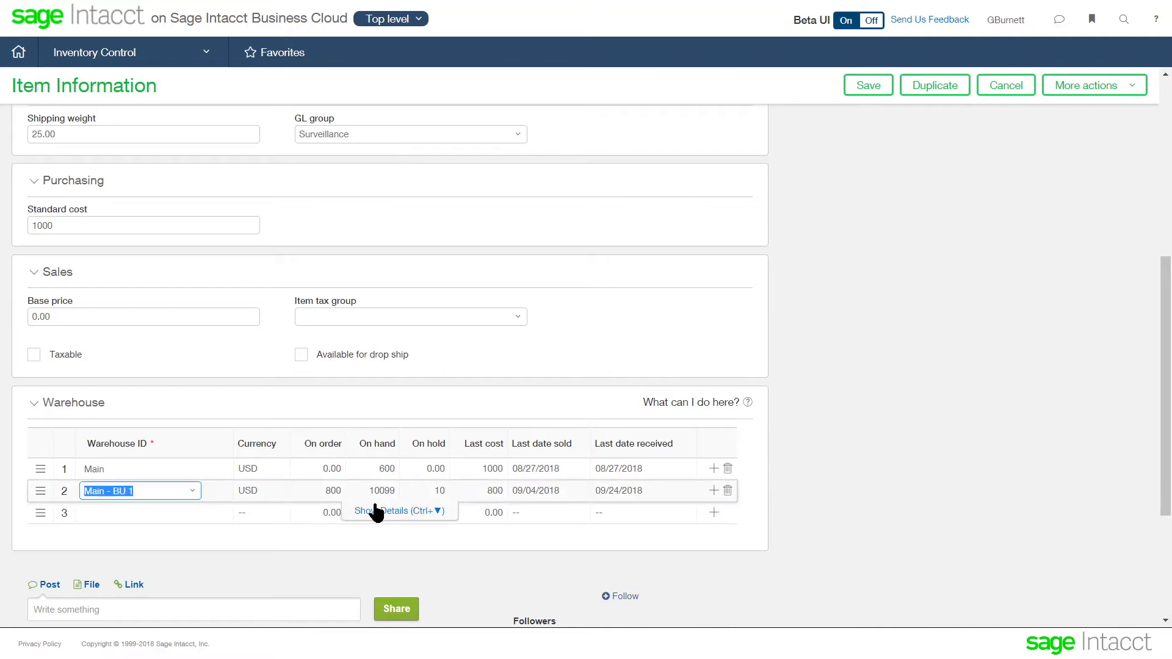
left_click(383, 511)
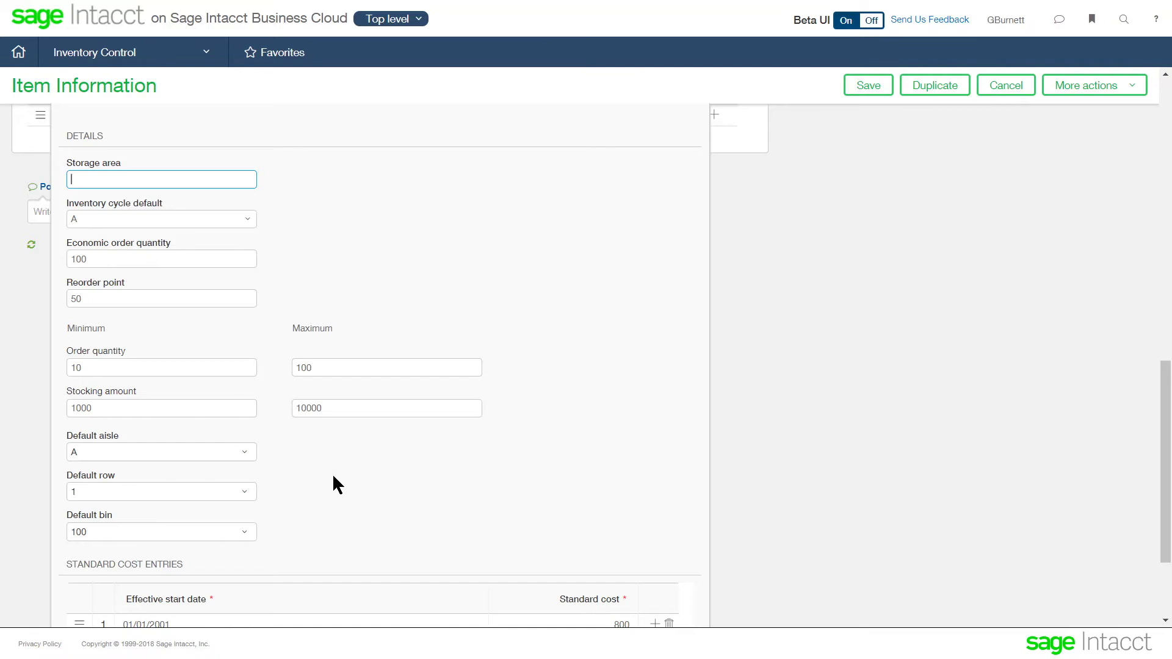
scroll(341, 470, "down", 1)
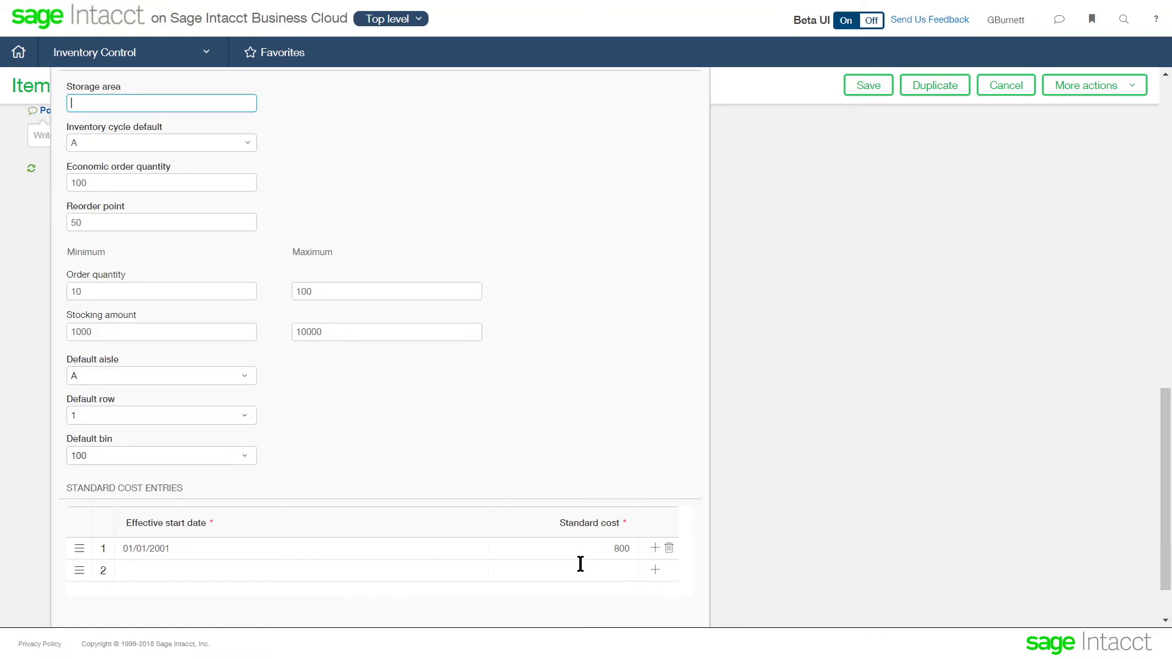
scroll(578, 562, "up", 1)
scroll(581, 564, "down", 1)
scroll(580, 564, "down", 2)
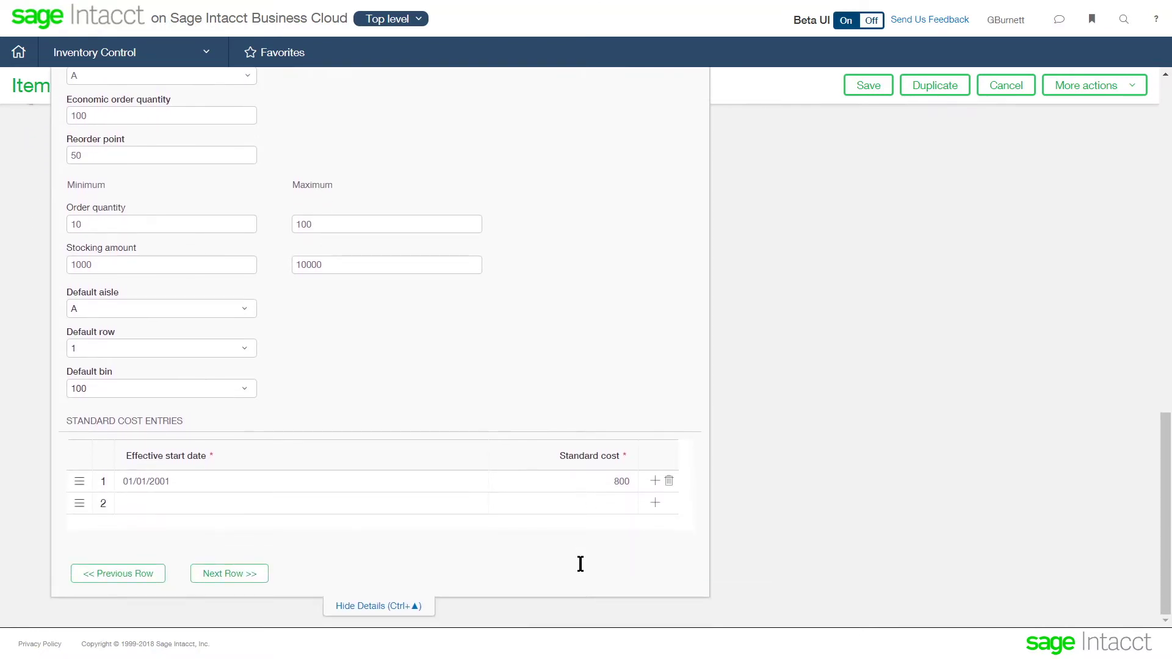
left_click(421, 607)
scroll(492, 511, "up", 6)
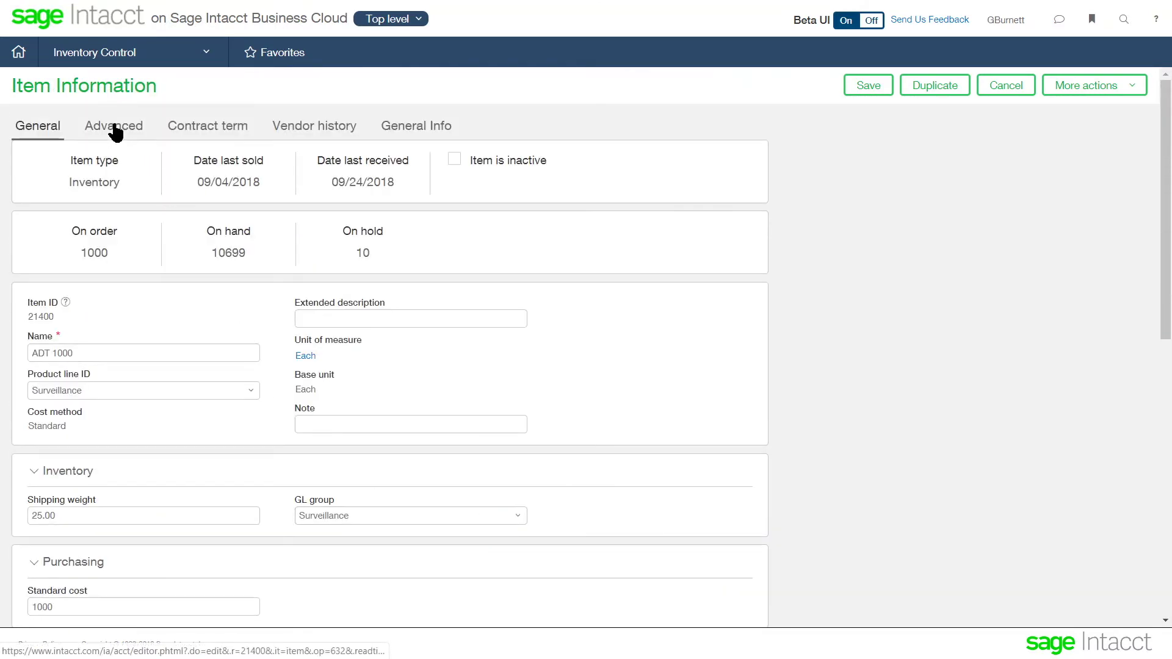
Review ADT 1000's Advanced settings and four-vendor cost history, then close the record without saving
left_click(115, 128)
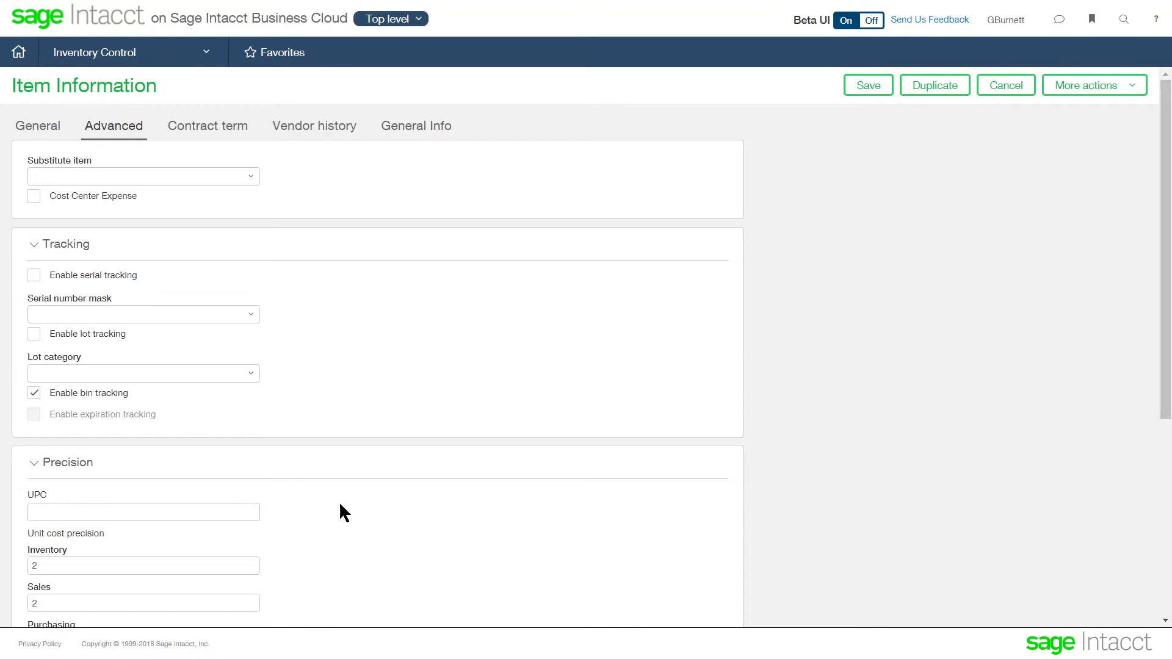
left_click(154, 514)
scroll(304, 514, "down", 1)
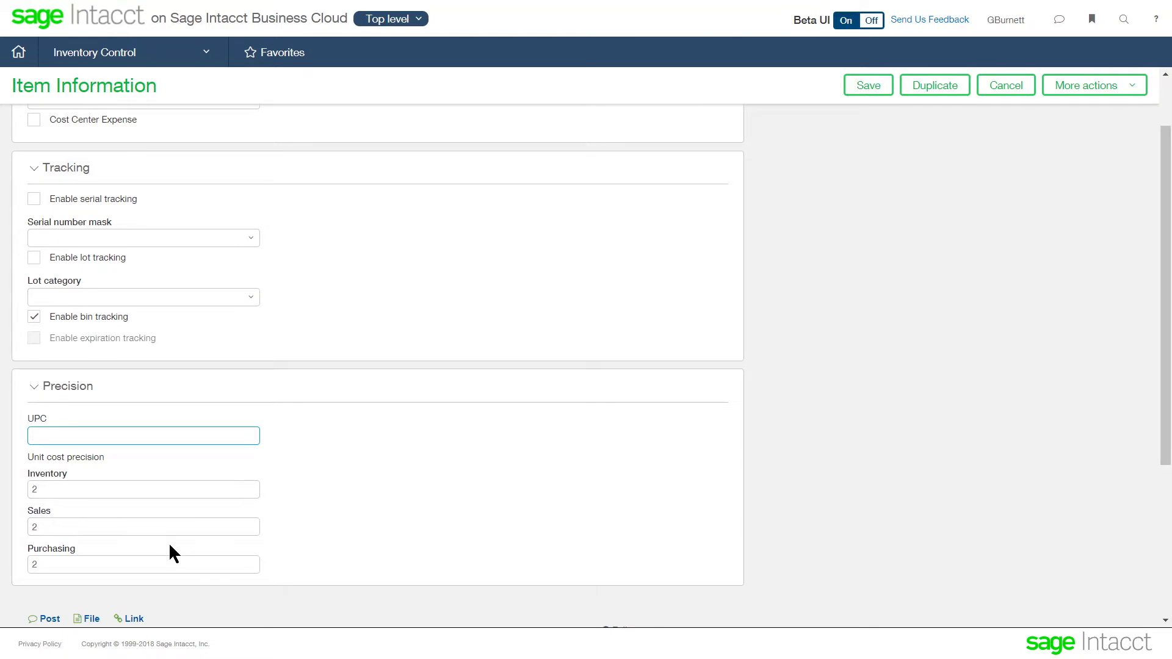
scroll(186, 527, "up", 1)
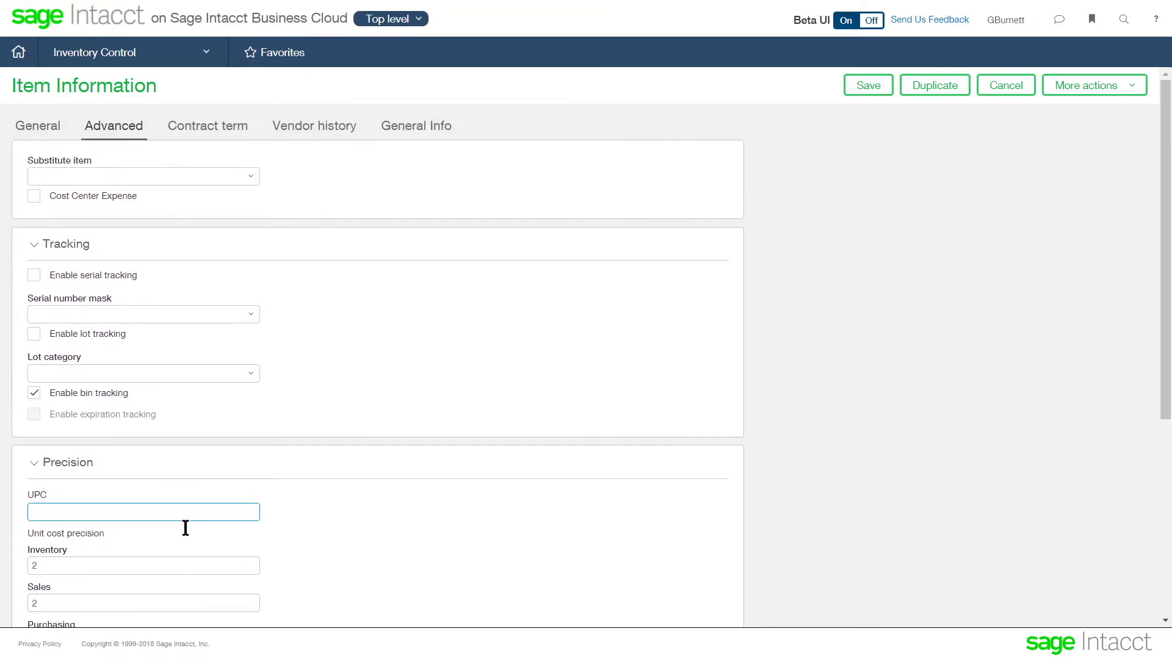
left_click(311, 129)
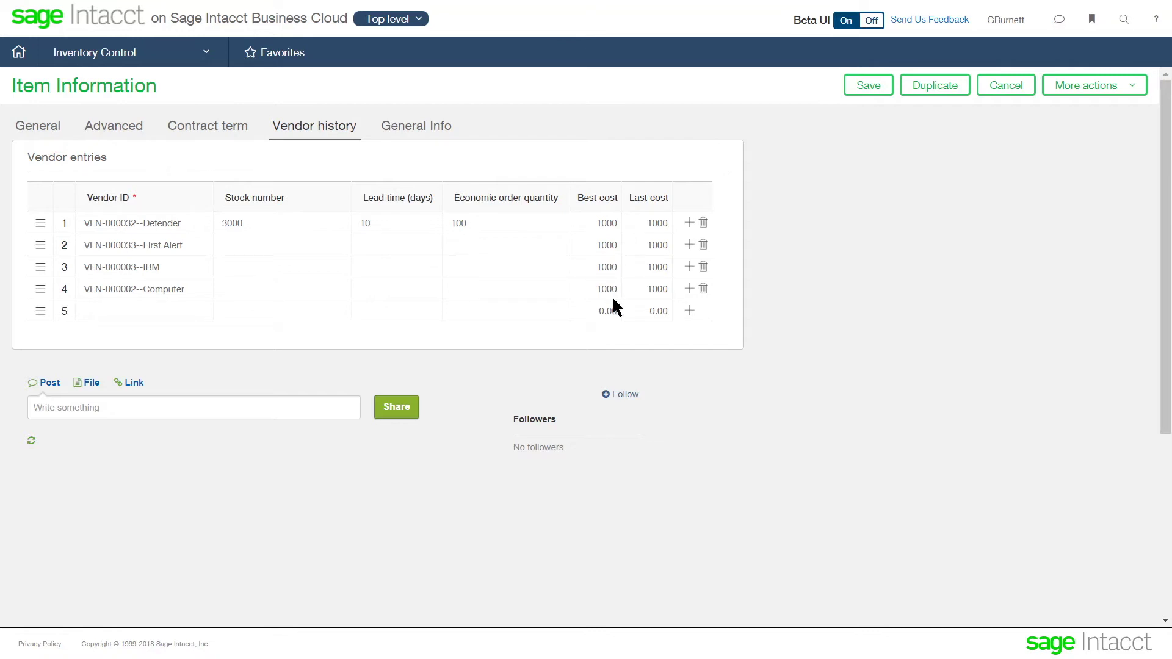
left_click(1024, 90)
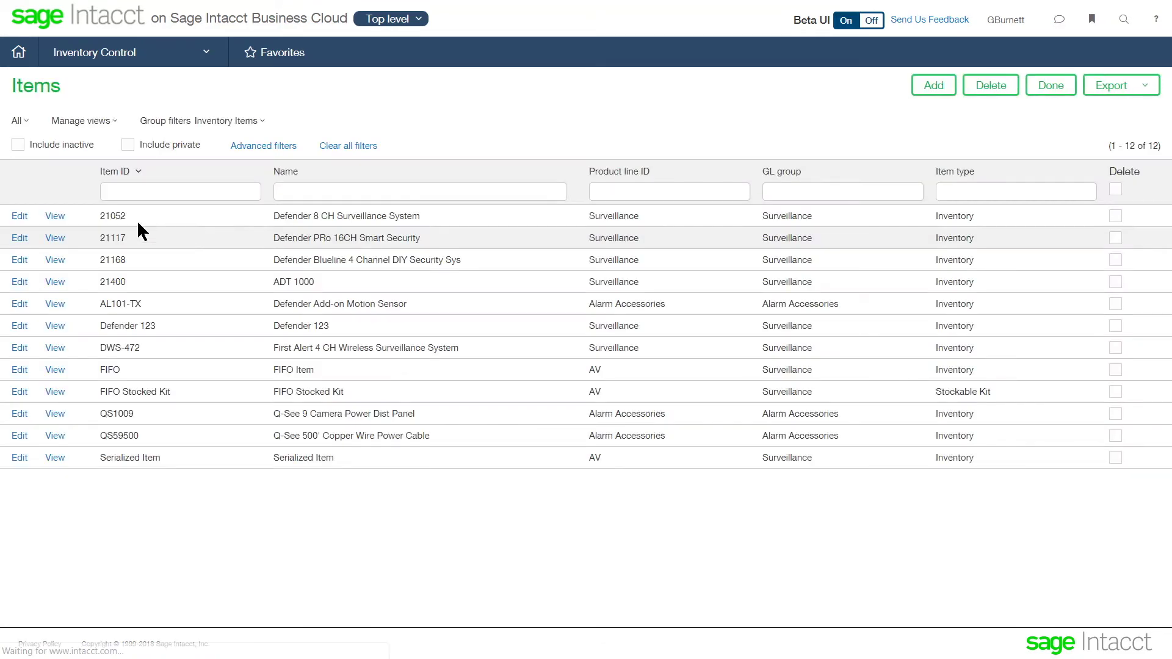
Go to the Inventory Control Warehouses list and open warehouse Main - BU 1
left_click(116, 61)
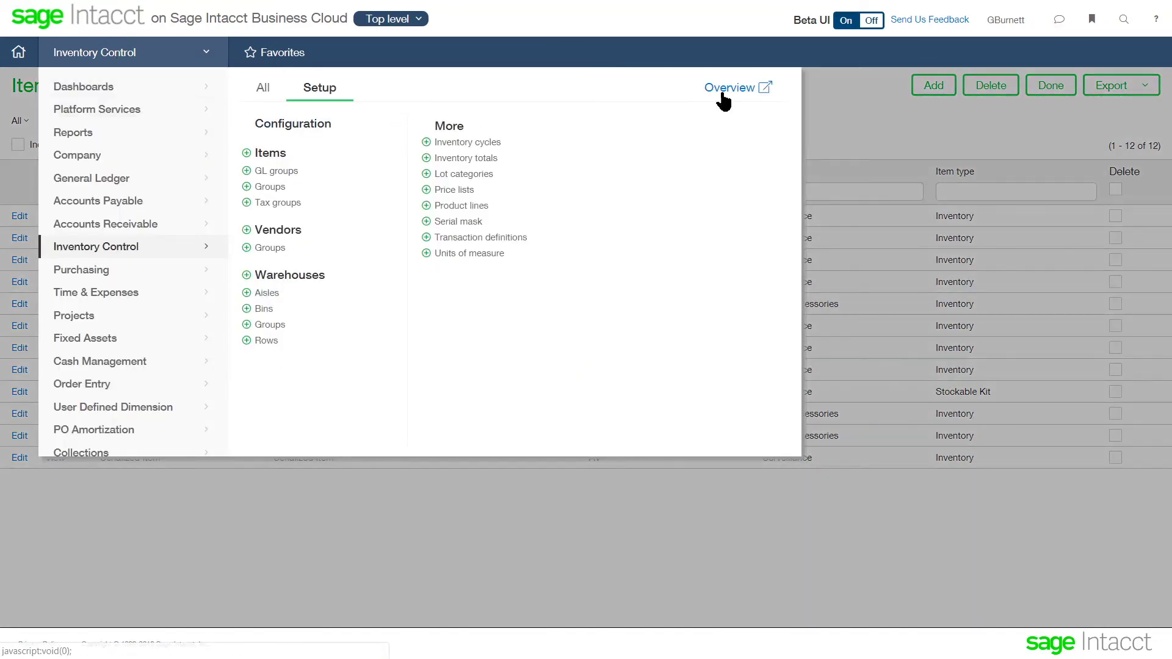
left_click(728, 87)
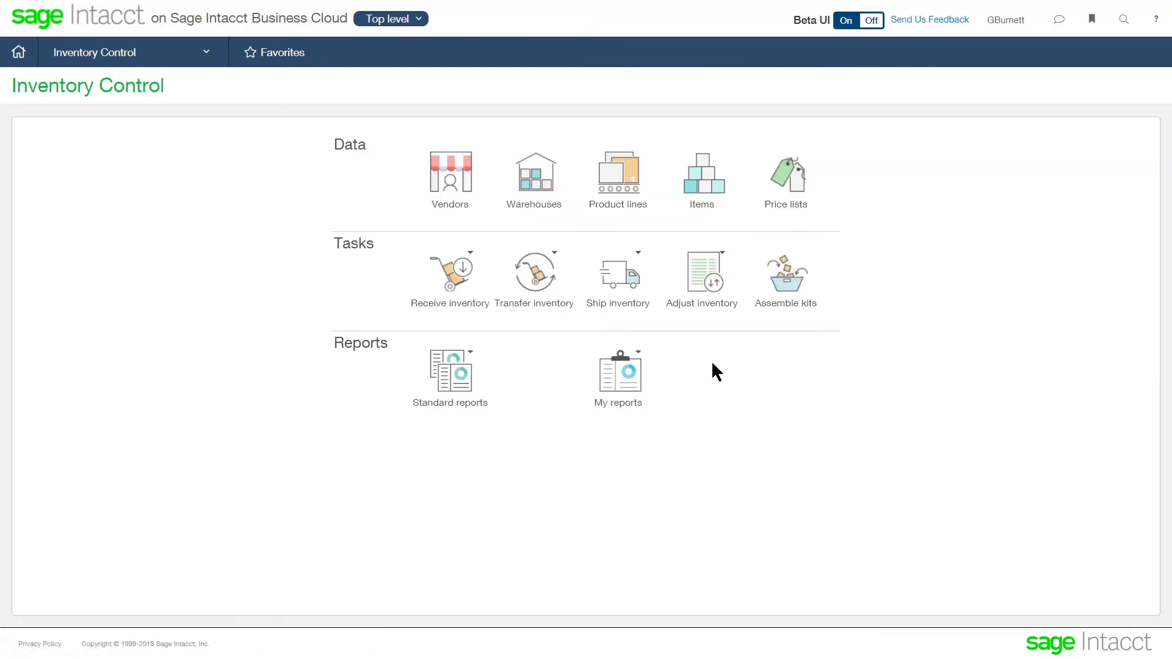
left_click(538, 199)
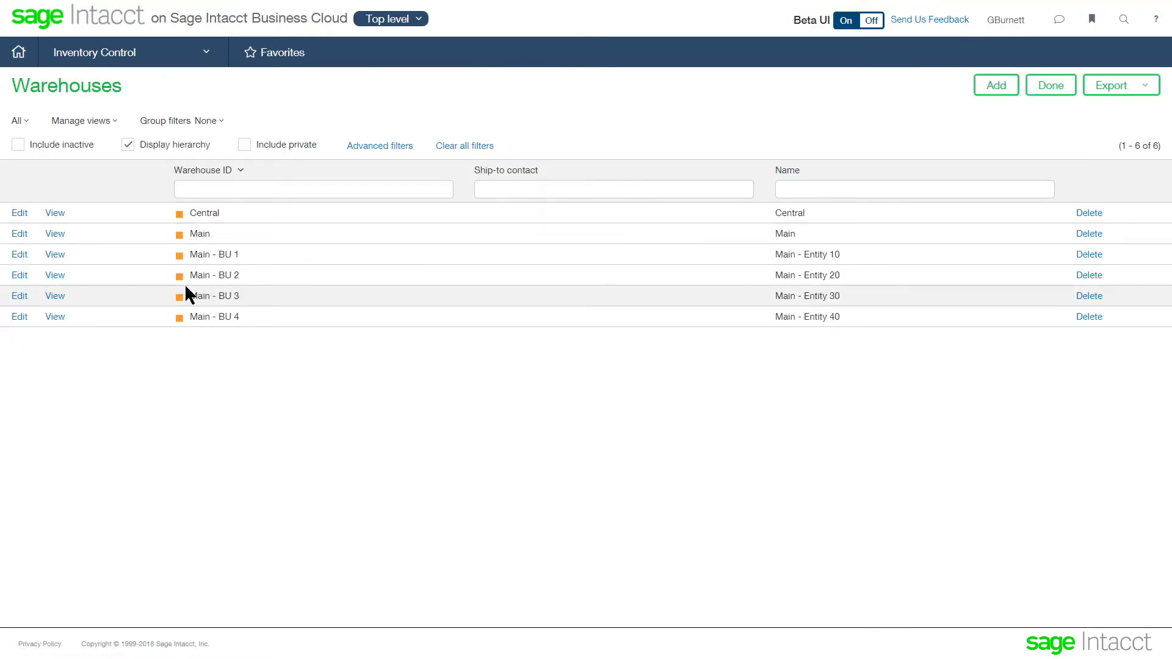
left_click(55, 255)
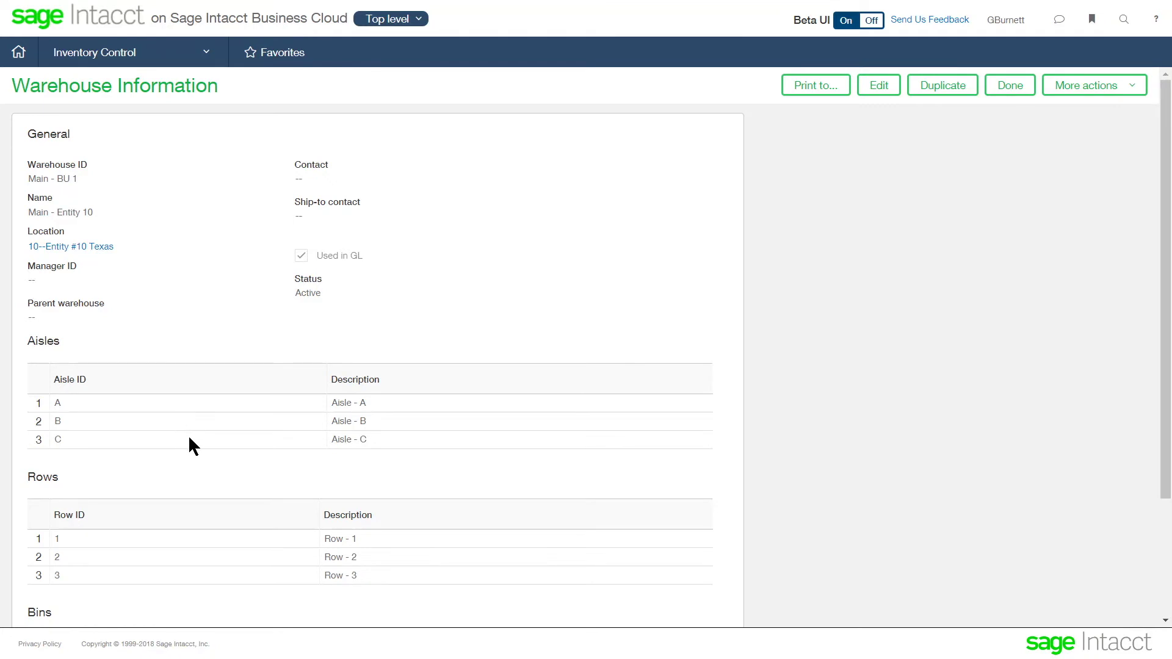
Scroll through the Main - BU 1 details and return to the six-warehouse list
scroll(188, 435, "down", 3)
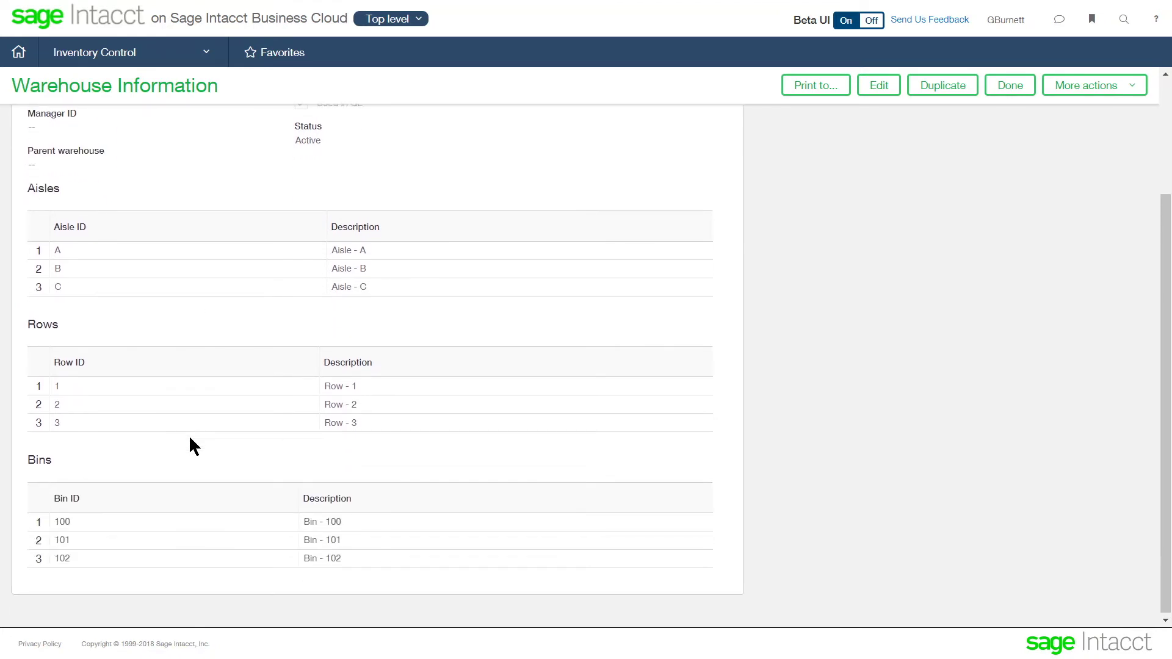
scroll(189, 446, "up", 3)
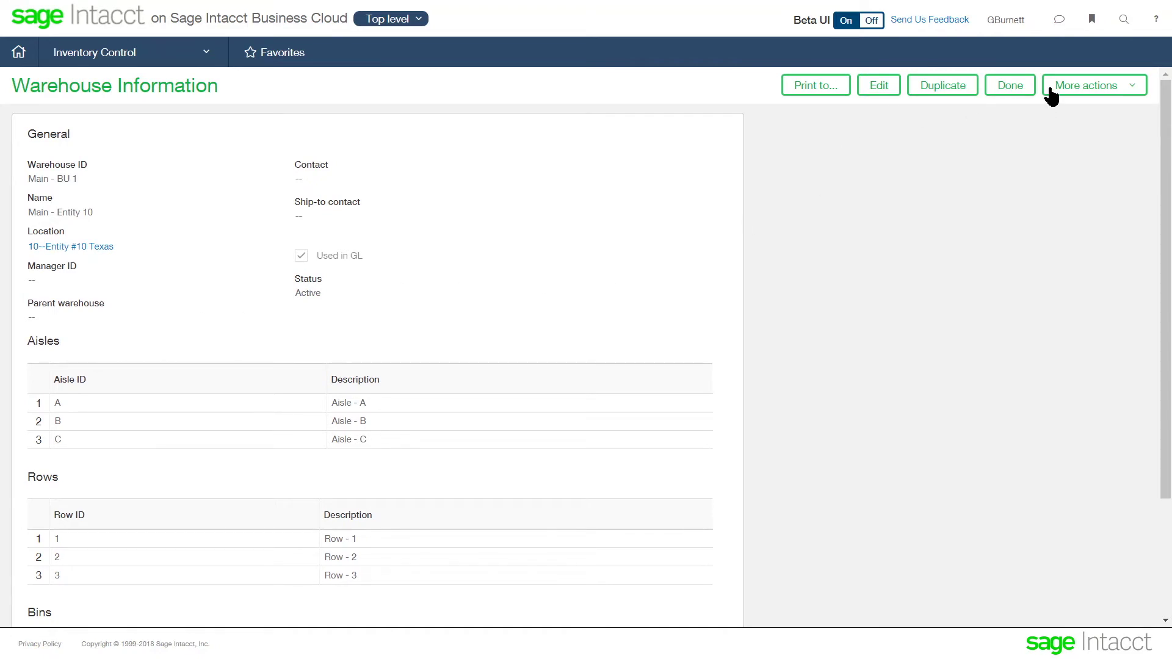
left_click(1017, 88)
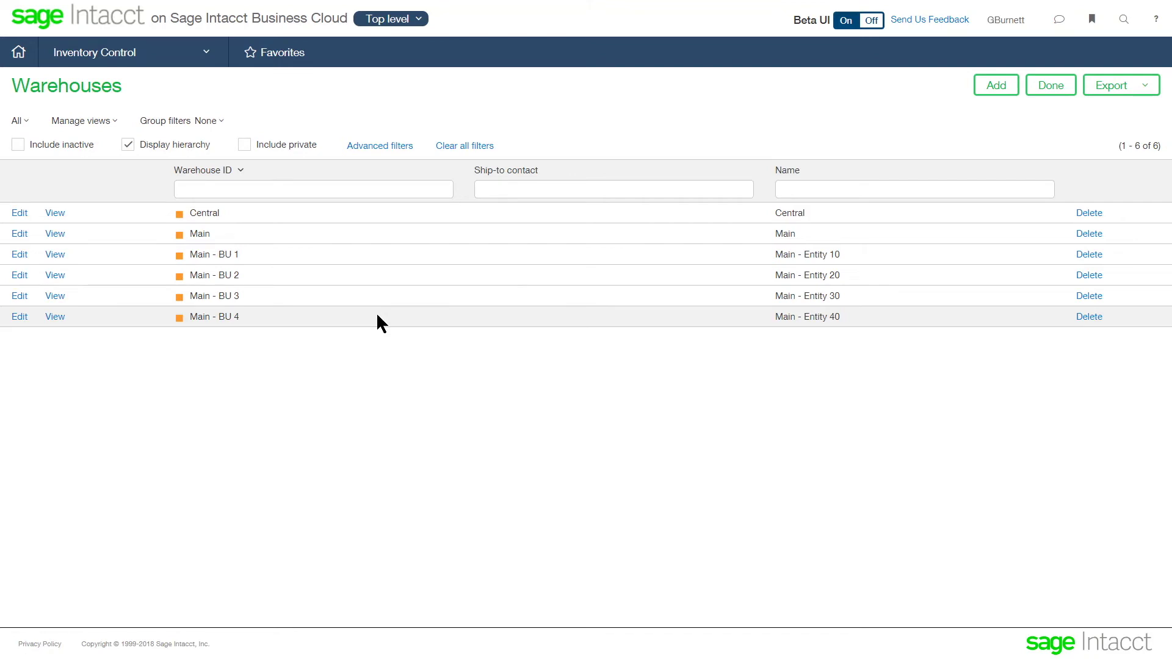
On the Inventory Control overview, expand the receive, transfer and ship task lists, then open all 64 items
left_click(127, 61)
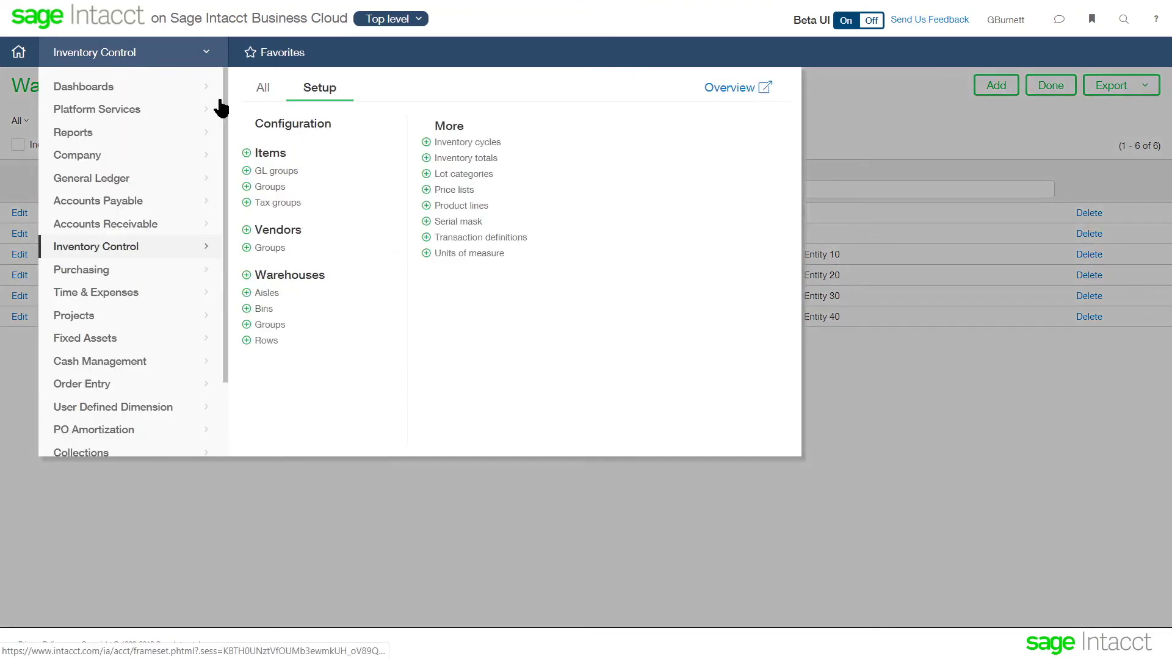
left_click(708, 92)
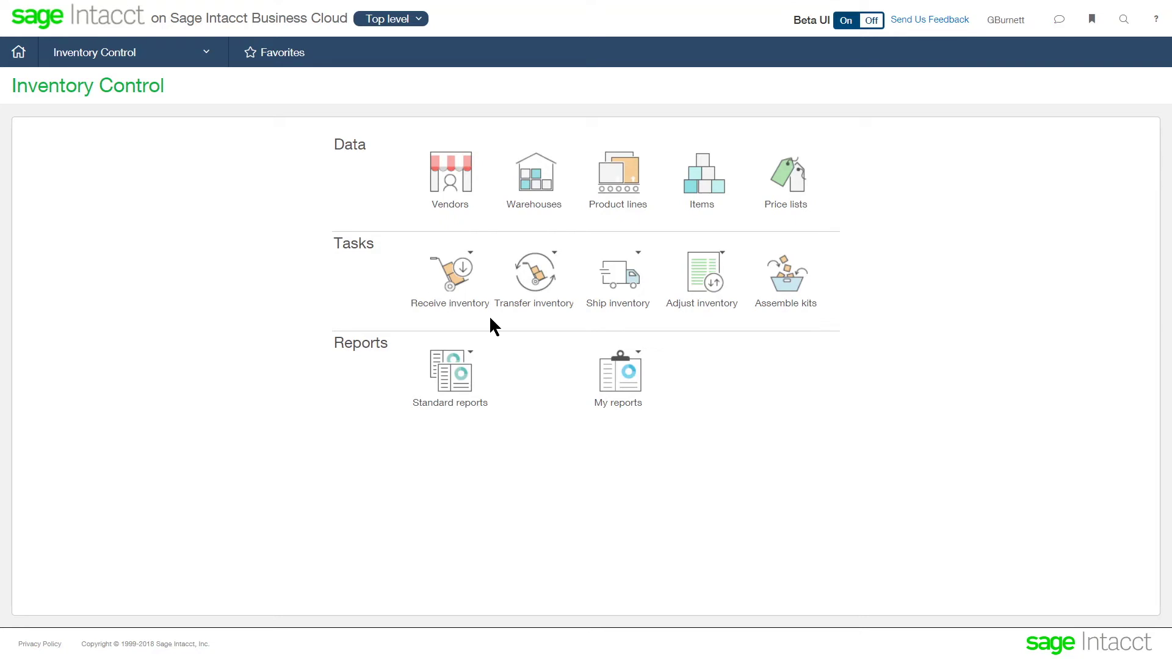
left_click(472, 257)
left_click(557, 267)
left_click(637, 255)
mouse_move(724, 253)
left_click(706, 188)
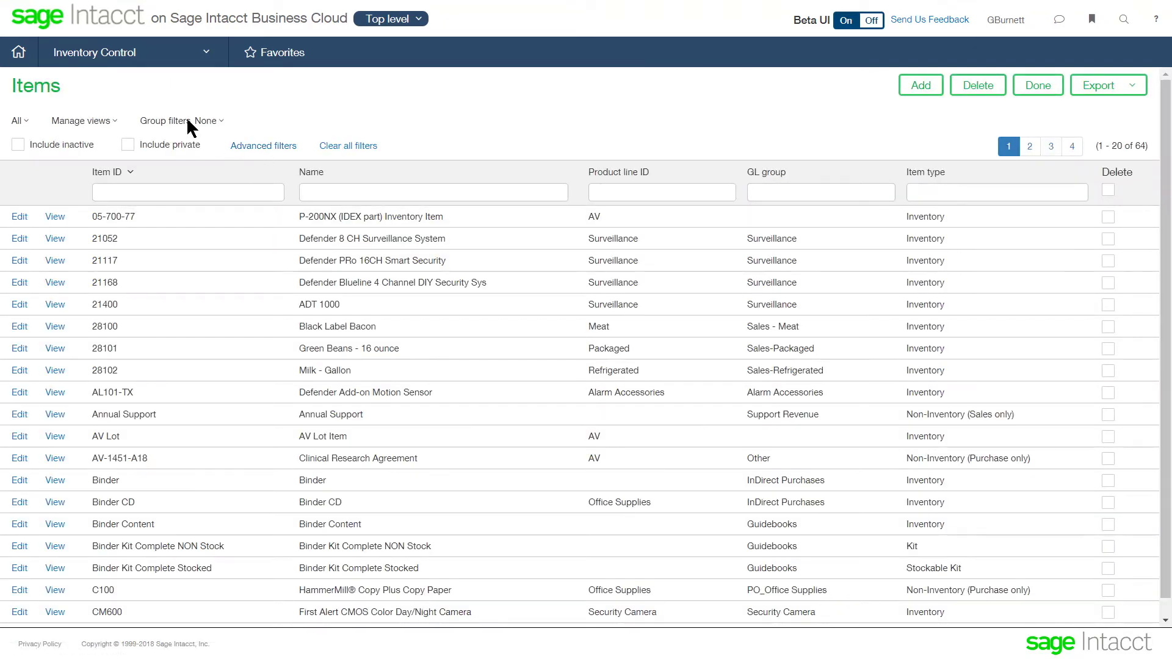
Filter the item list to Stockable Kits and open Kit Completed Board 100
left_click(206, 122)
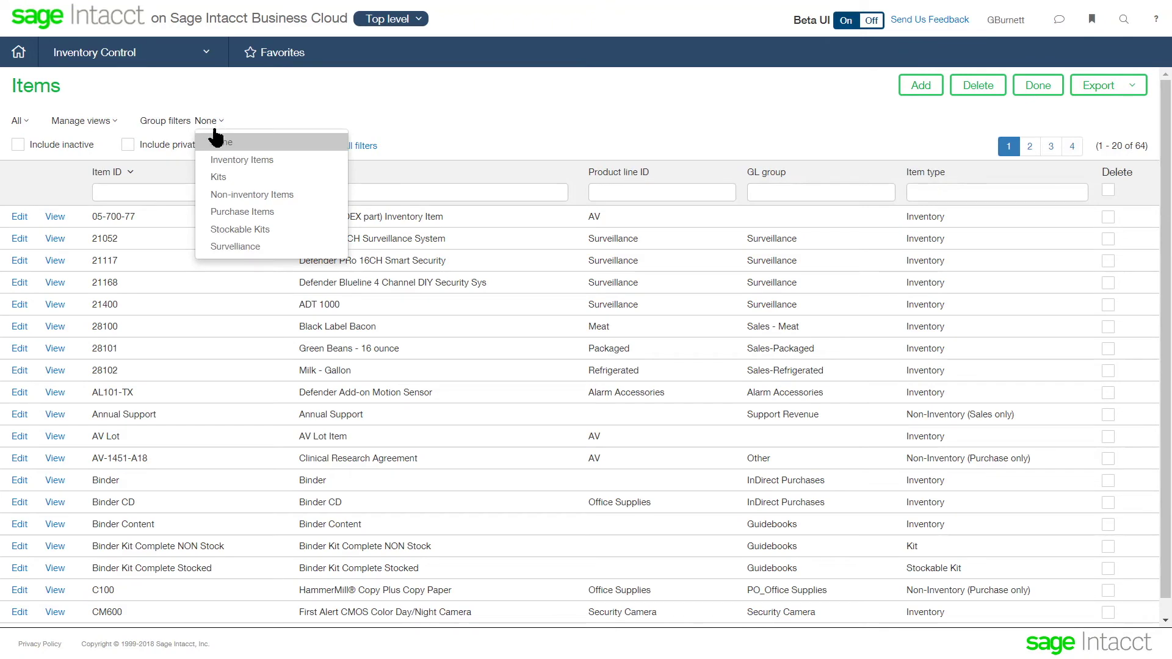
left_click(240, 230)
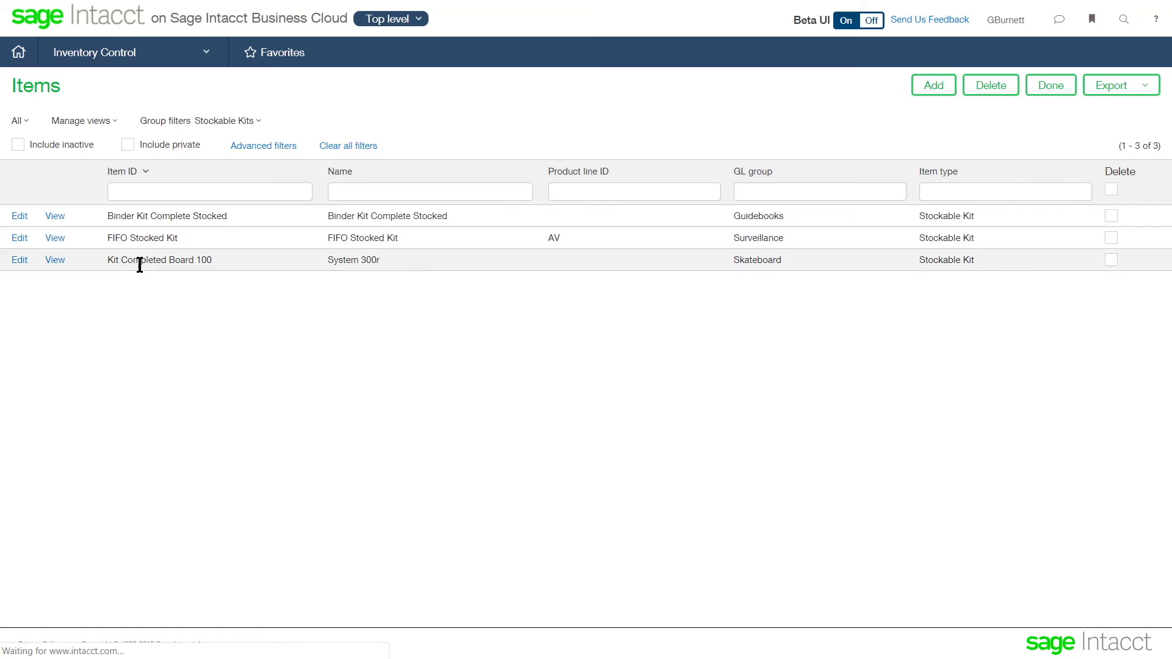
left_click(55, 261)
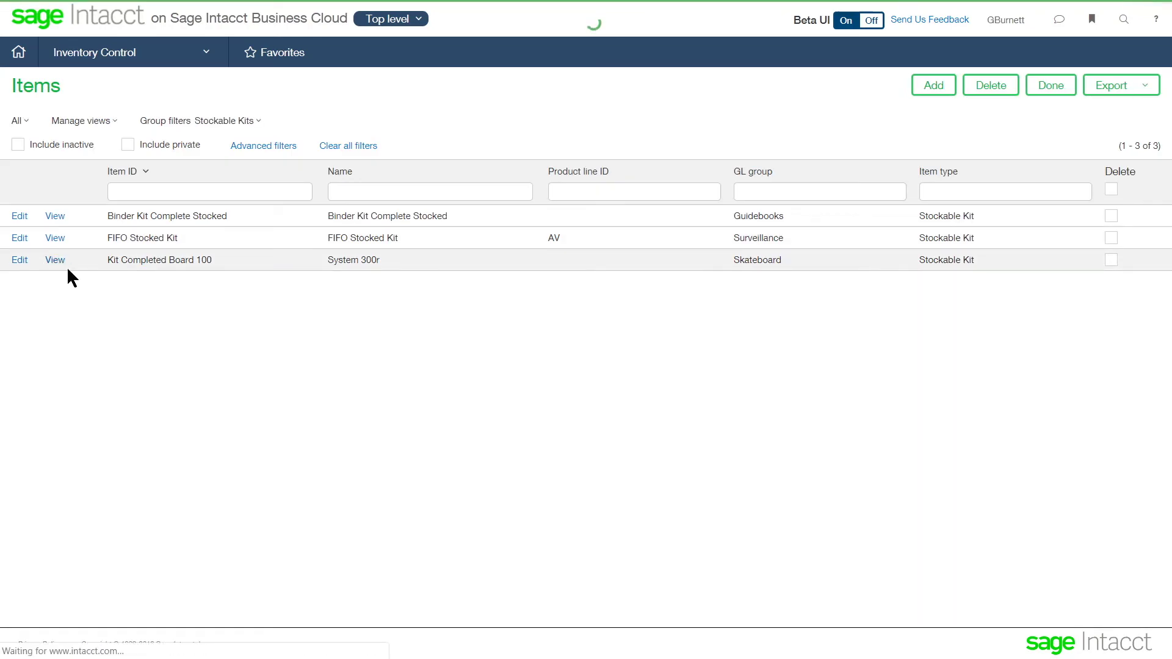
Scroll through Kit Completed Board 100's record: Stockable Kit, 31 on hand, 1 on hold, 0.00 on order
scroll(267, 333, "down", 2)
scroll(268, 337, "down", 5)
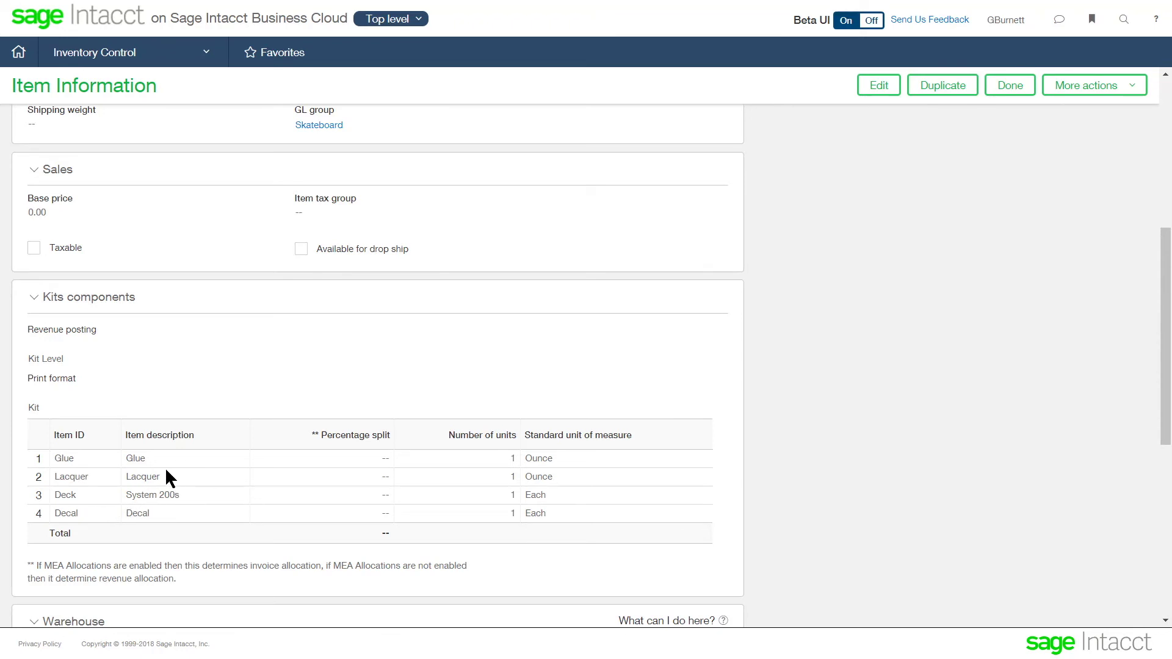
scroll(299, 406, "up", 4)
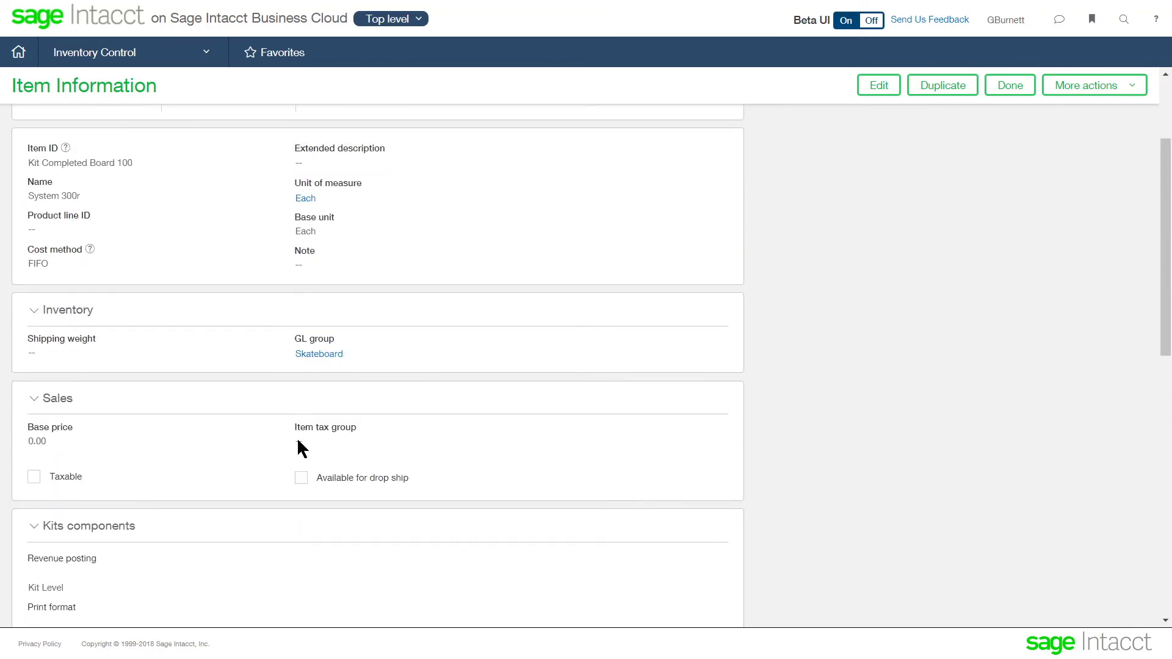
scroll(285, 442, "up", 1)
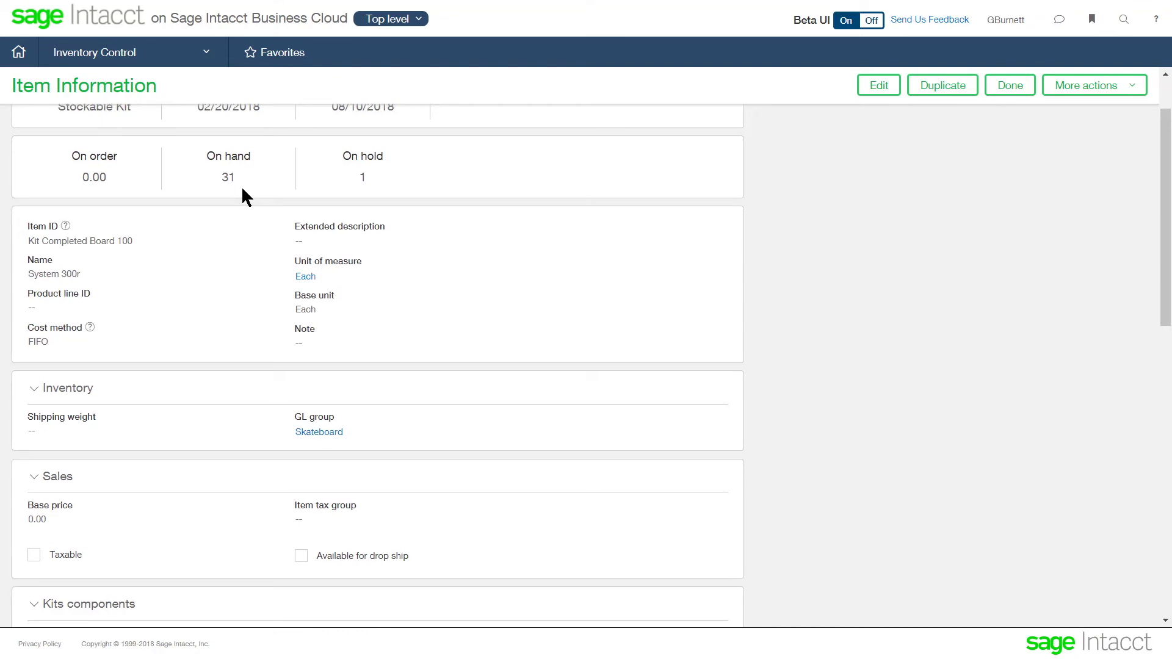
scroll(240, 187, "up", 1)
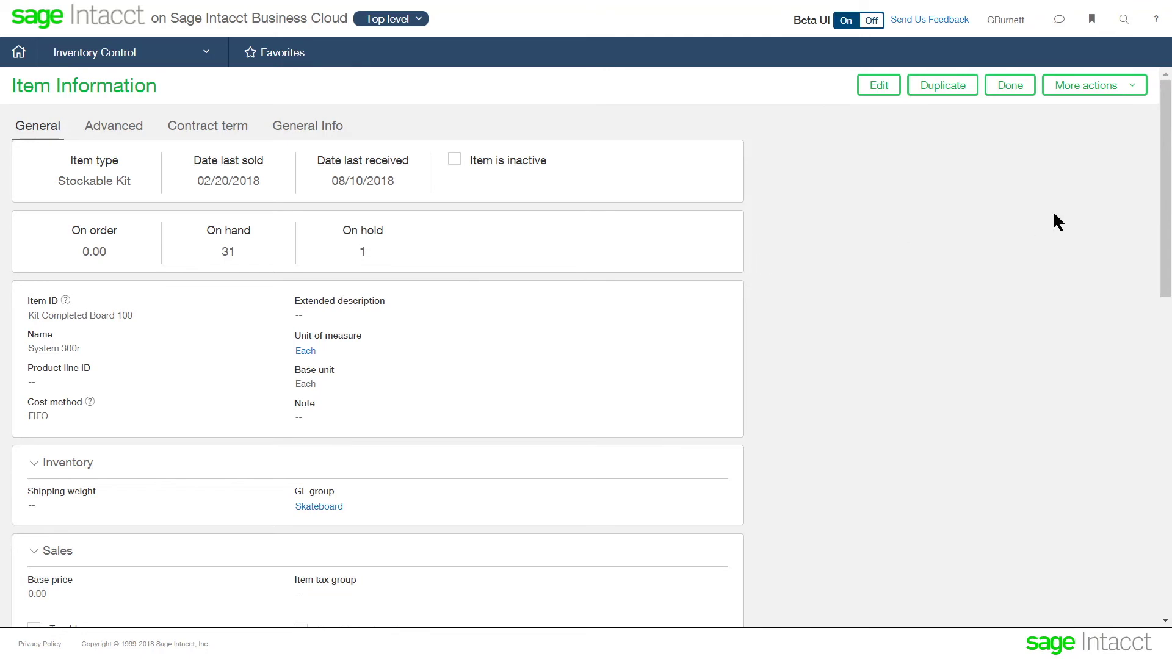
Return to the item list, filter it to the Kits group, and open Binder Kit Complete NON Stock
left_click(1016, 87)
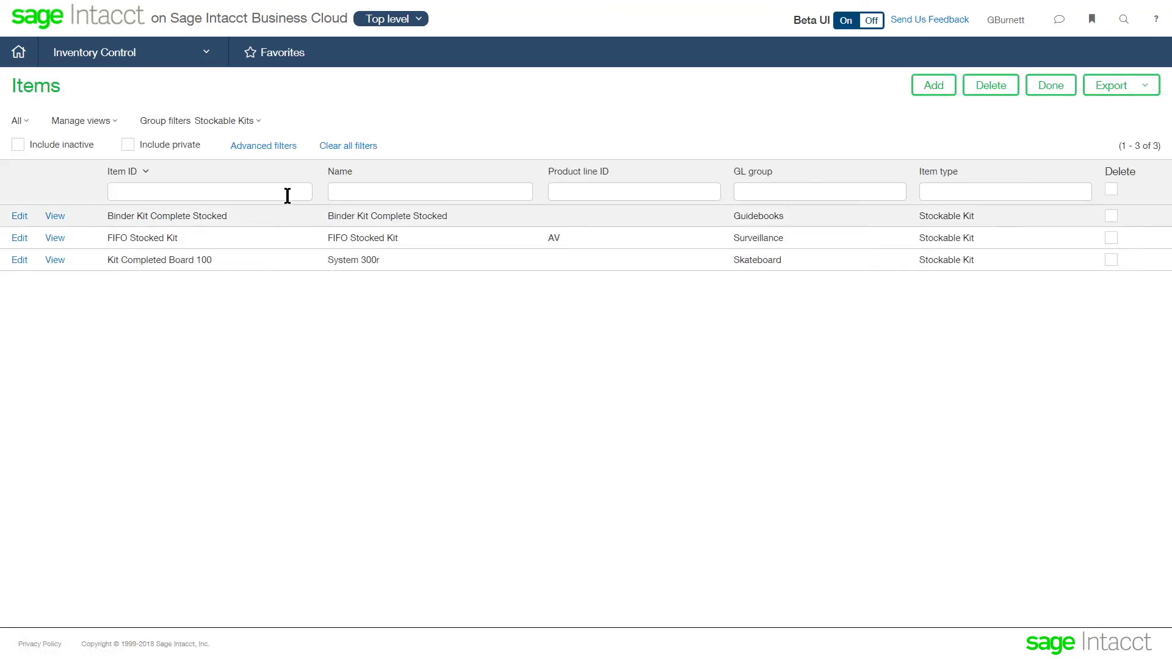
left_click(231, 122)
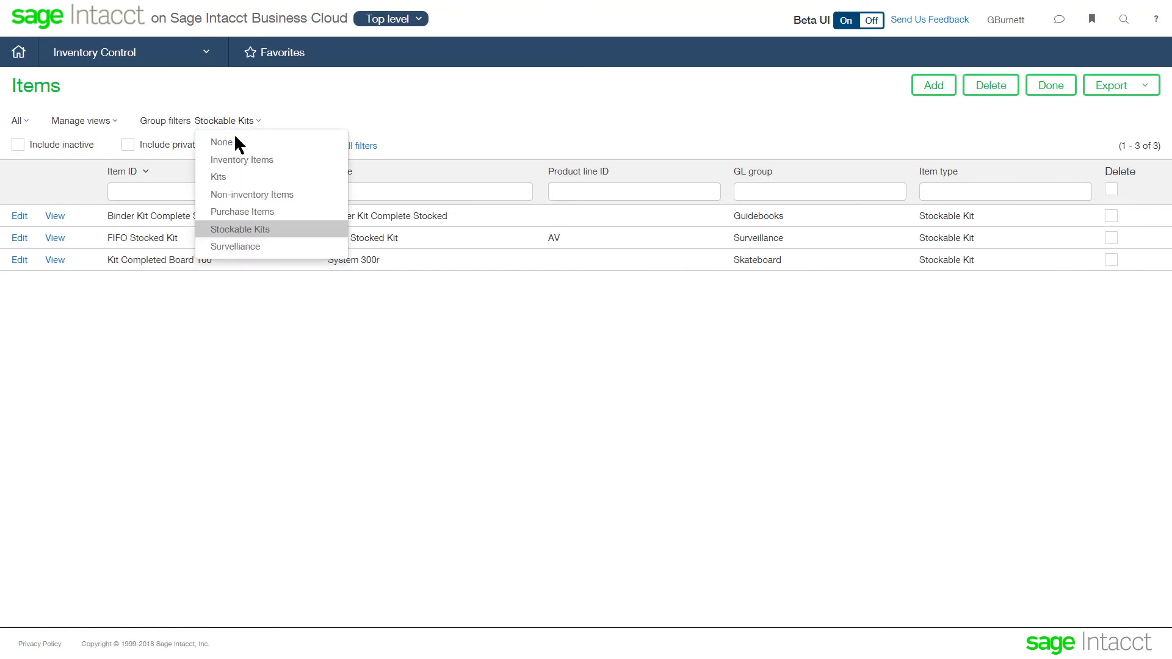
left_click(262, 178)
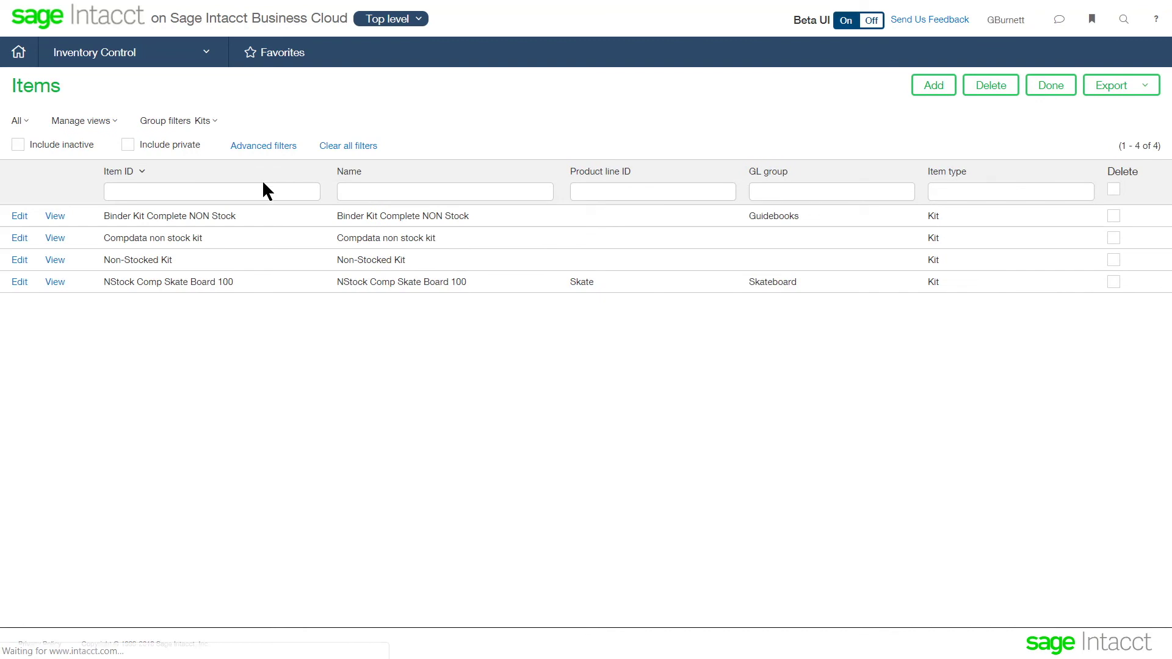
left_click(53, 219)
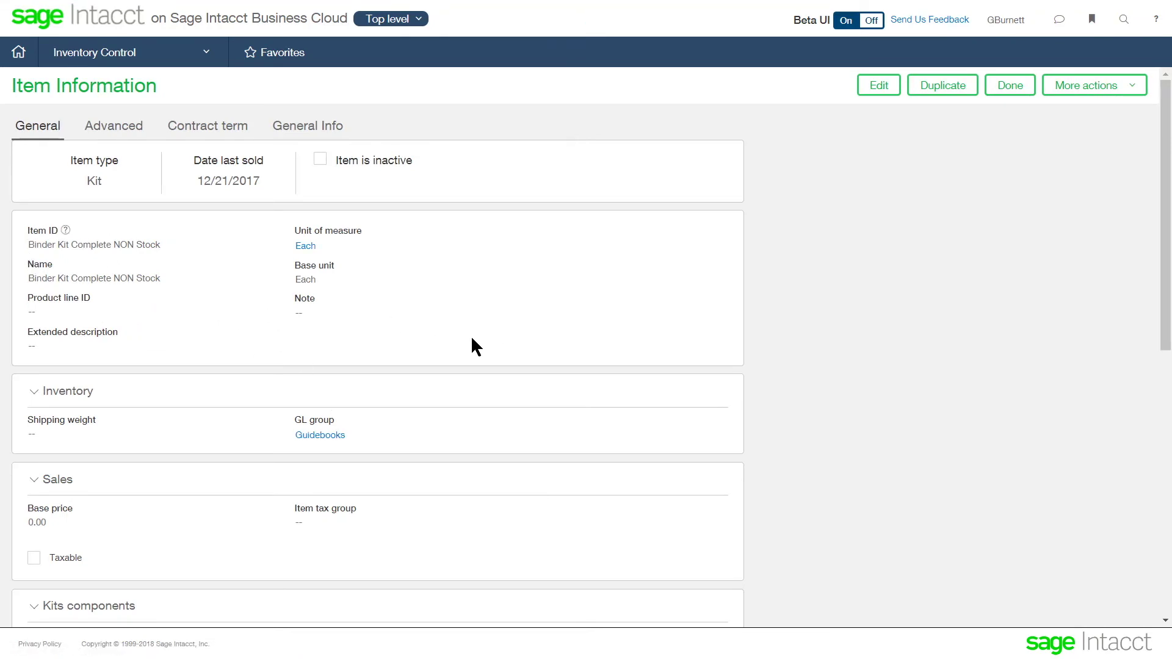
scroll(431, 263, "down", 5)
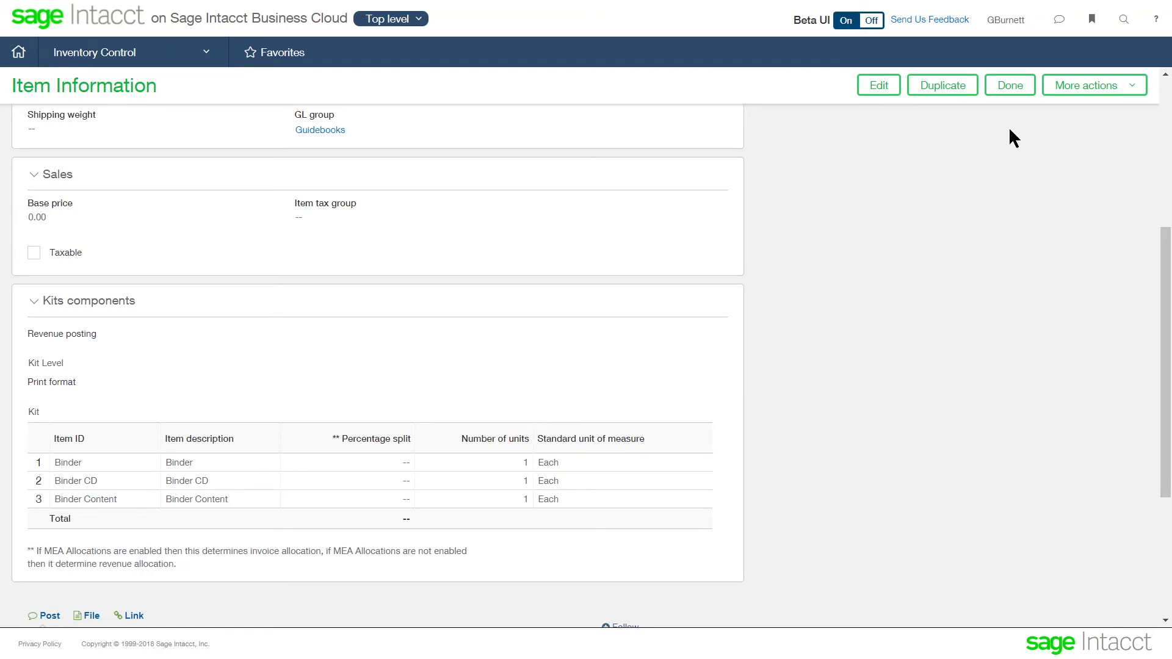
left_click(1014, 91)
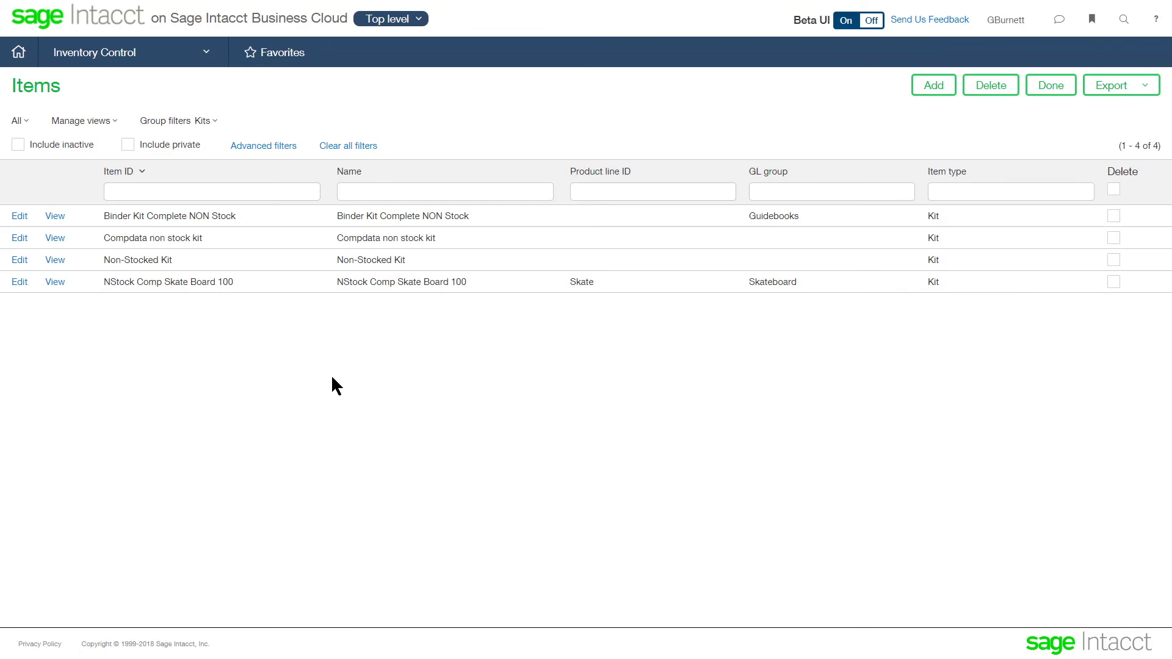
left_click(147, 66)
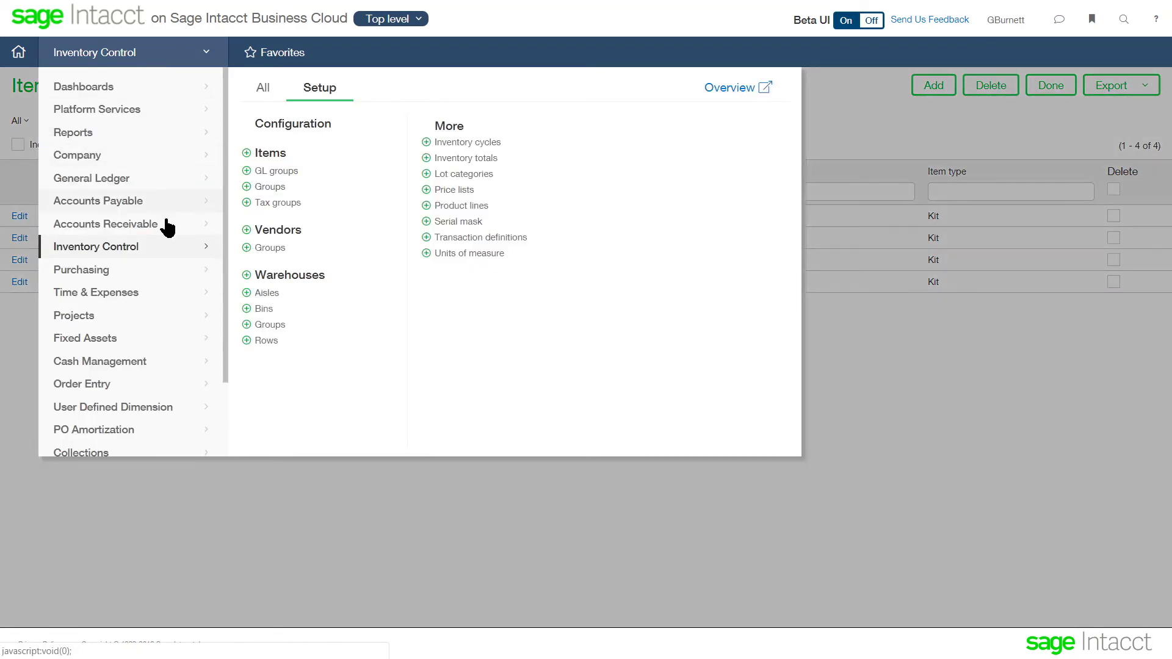
From the Purchasing overview, start a new standard Purchase Order
mouse_move(173, 272)
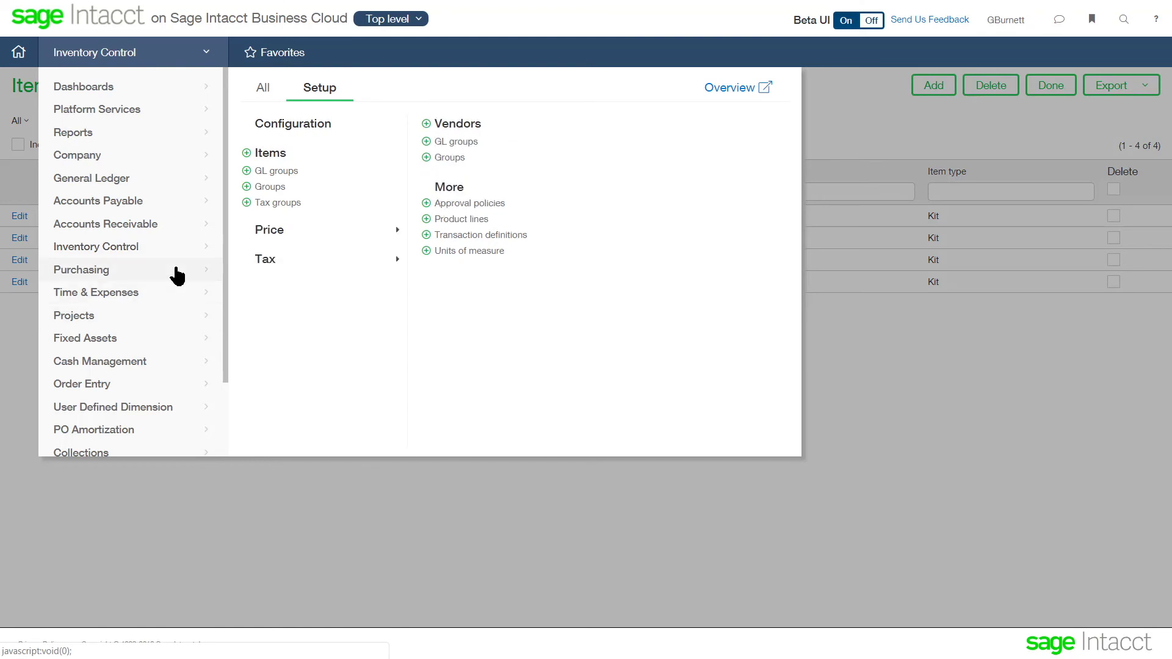
left_click(263, 91)
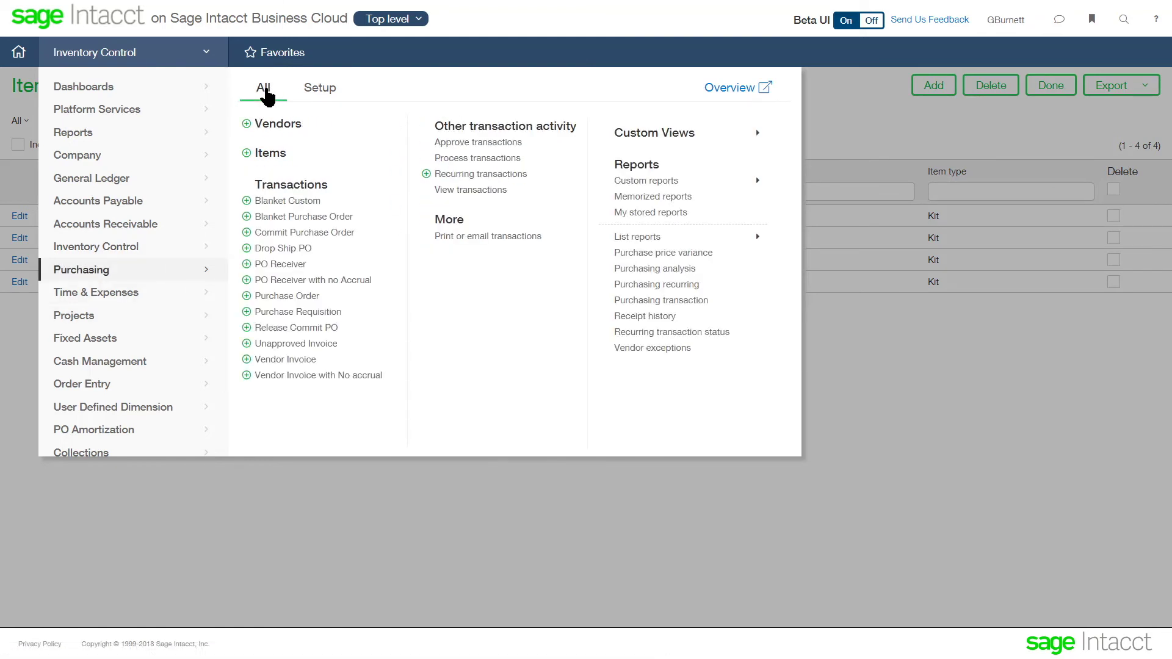
left_click(751, 87)
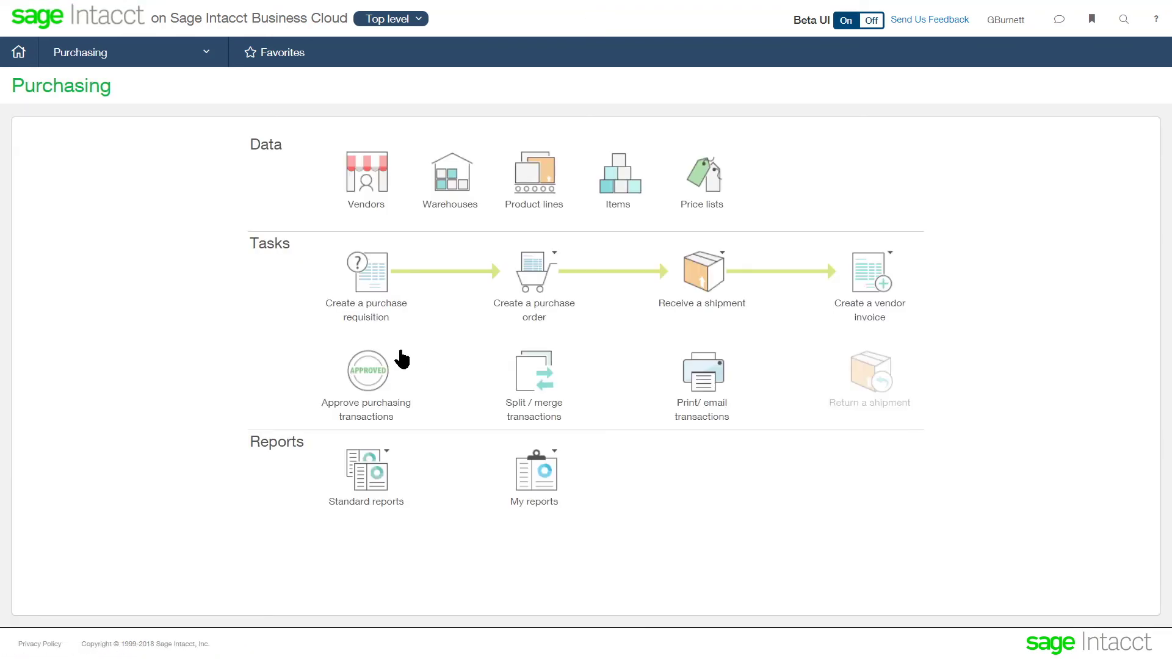
left_click(537, 301)
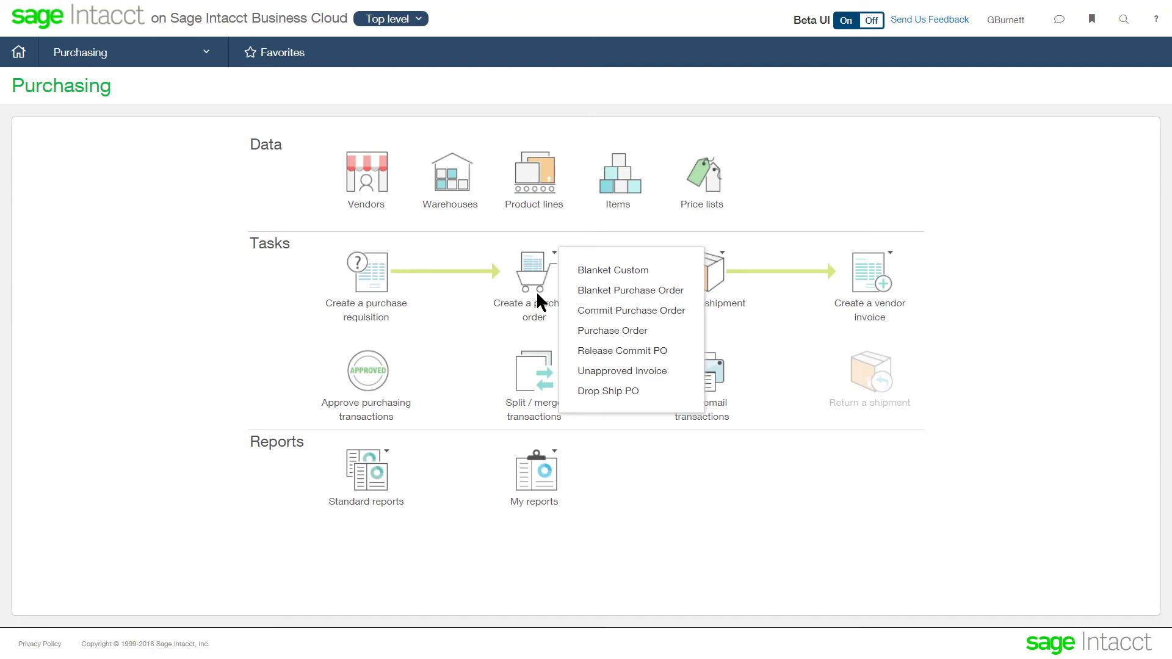
left_click(610, 331)
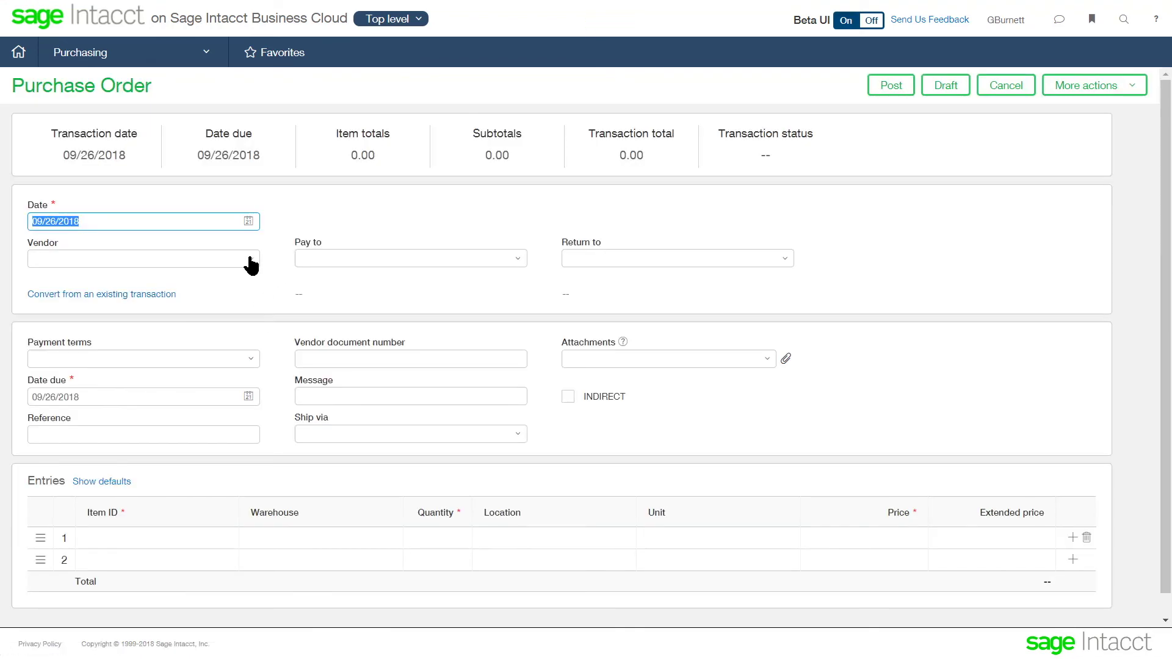
Choose vendor Computer Connection, item 21400--ADT 1000 and warehouse Main - BU 1 on line 1
left_click(250, 259)
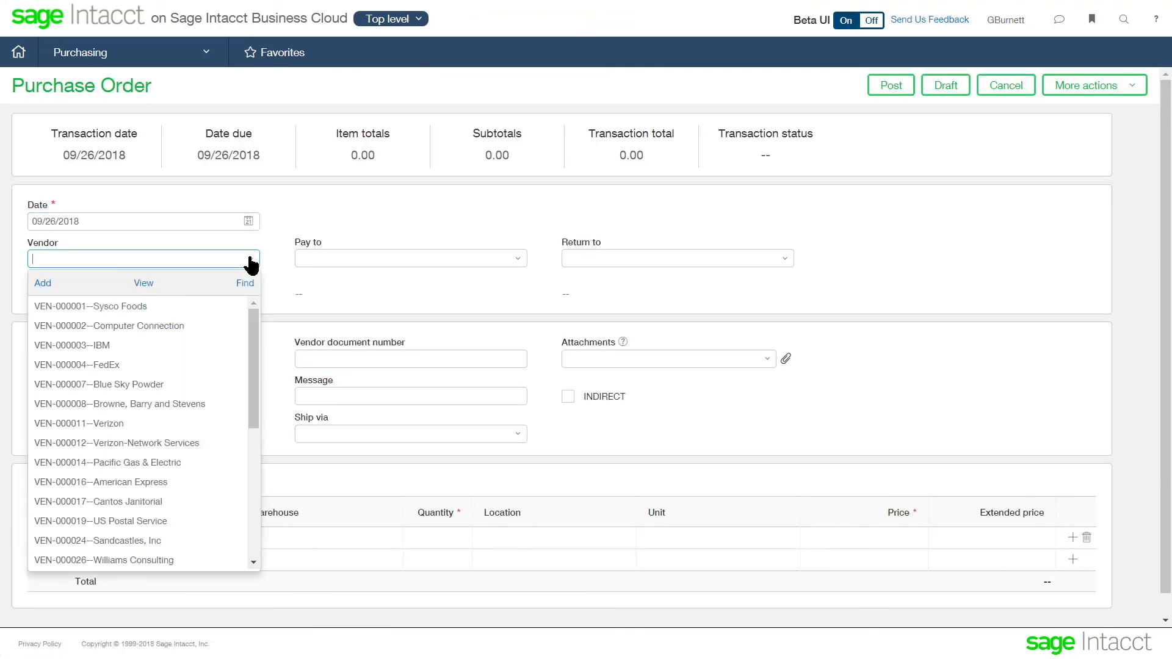
left_click(222, 327)
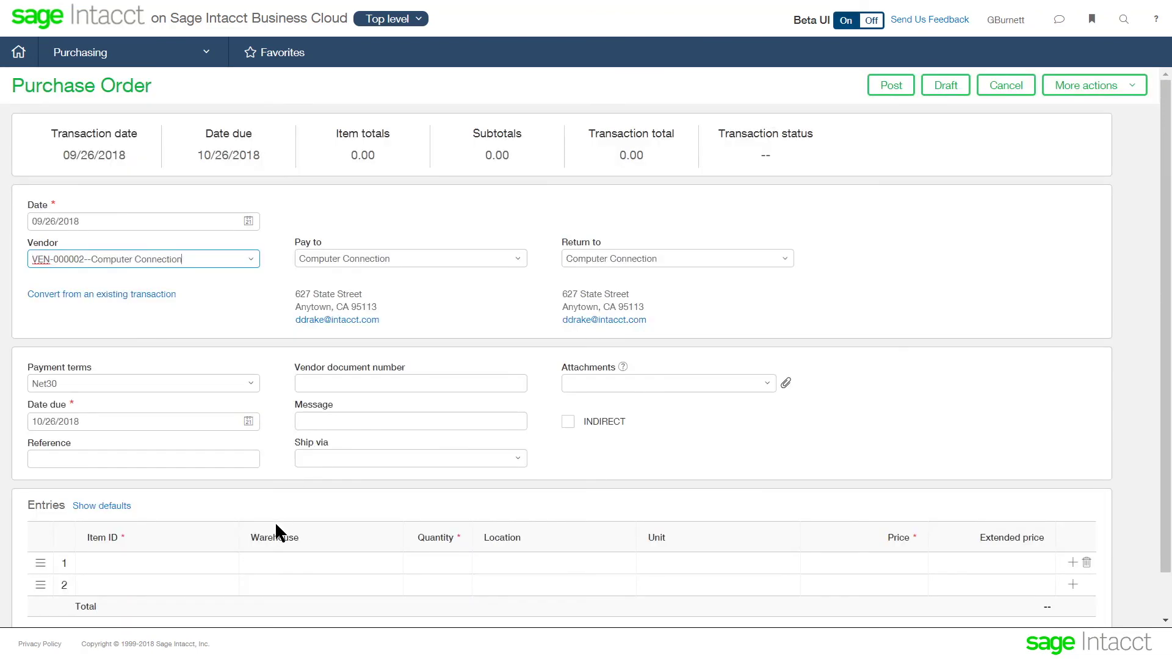
left_click(194, 565)
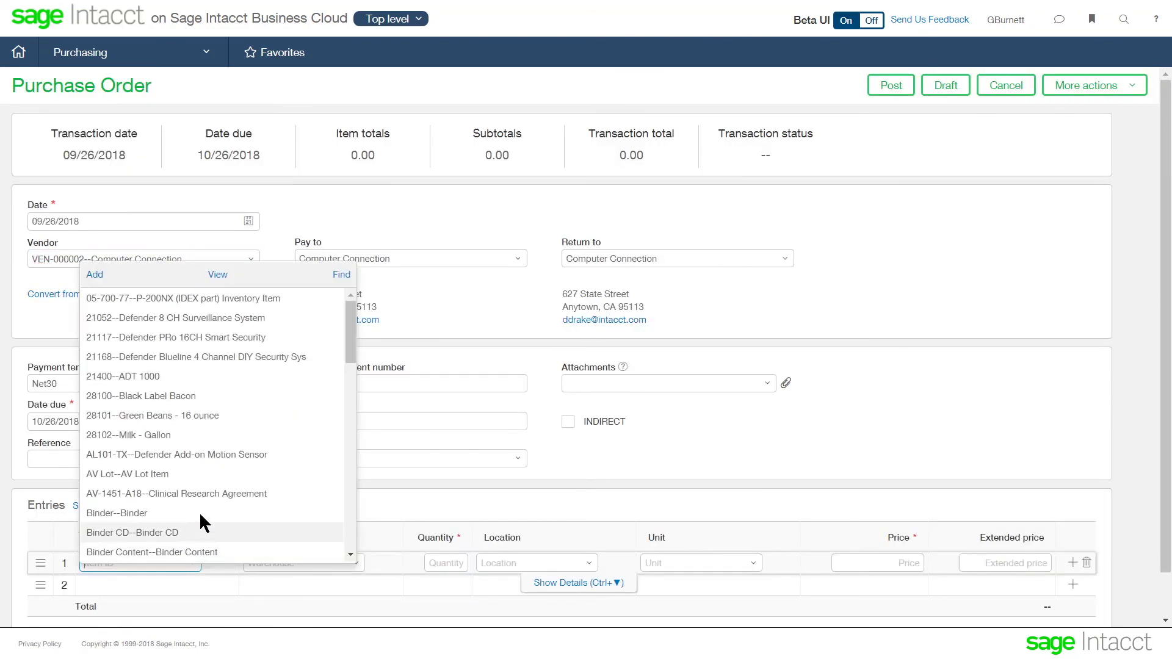
left_click(191, 378)
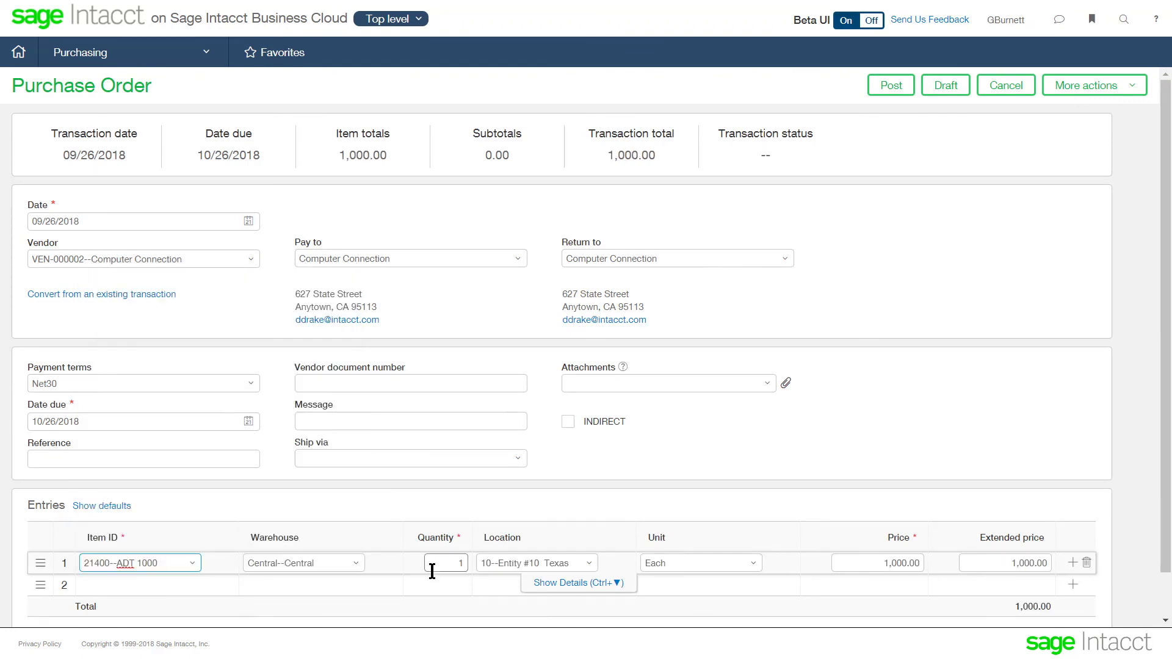
left_click(357, 564)
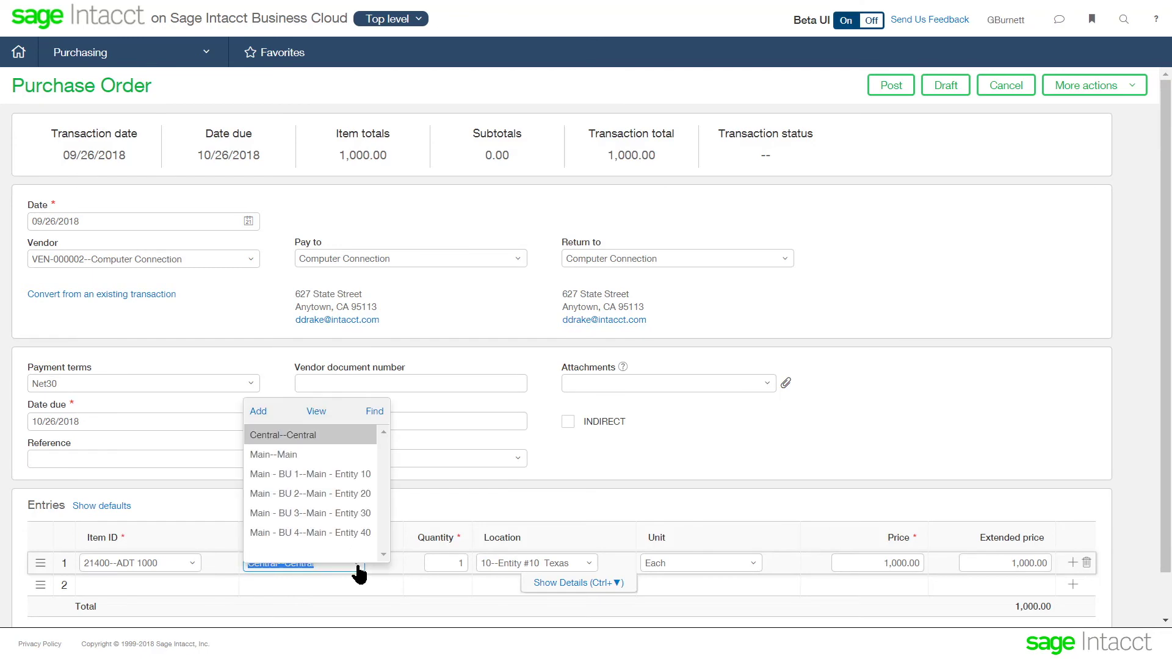
left_click(328, 474)
Set the line quantity to 10 and post the 10,000.00 purchase order
double_click(461, 564)
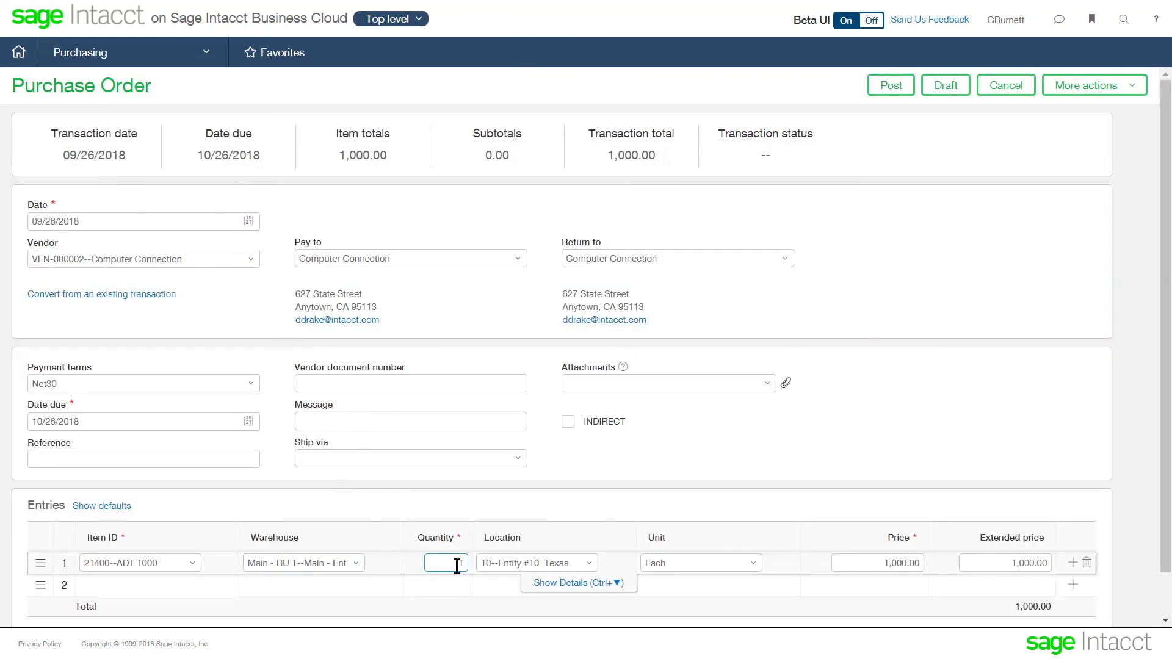
type("10")
key("Tab")
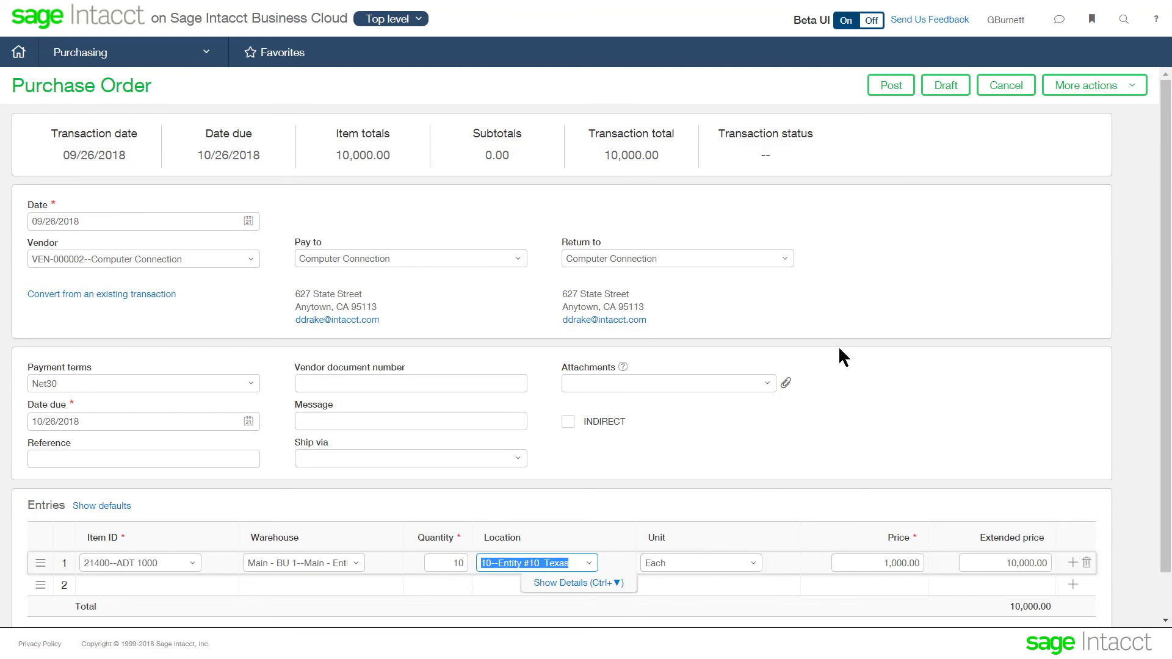
left_click(895, 90)
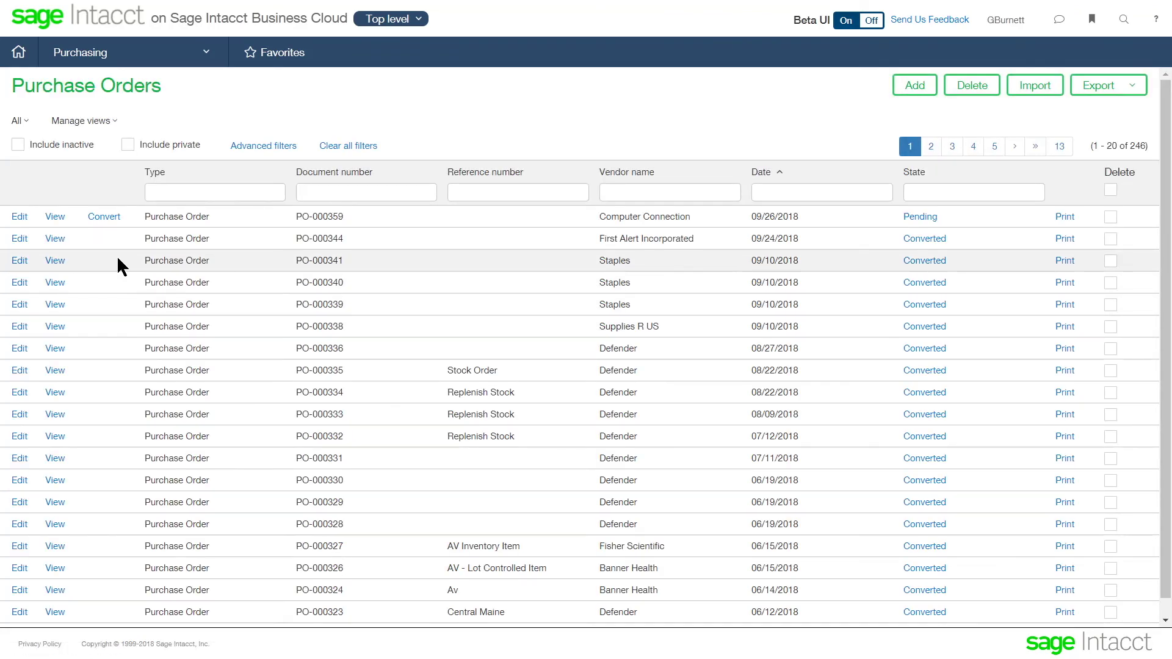
Convert PO-000359 to a PO Receiver for 10 ADT 1000 units and select its first line
left_click(104, 217)
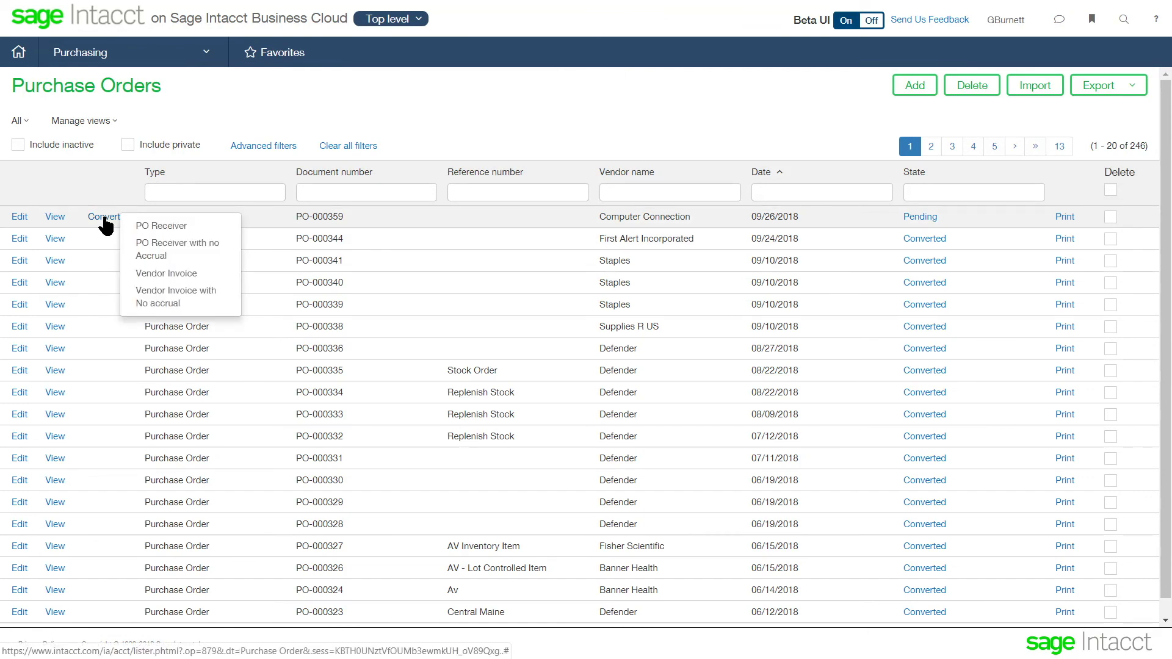
left_click(162, 229)
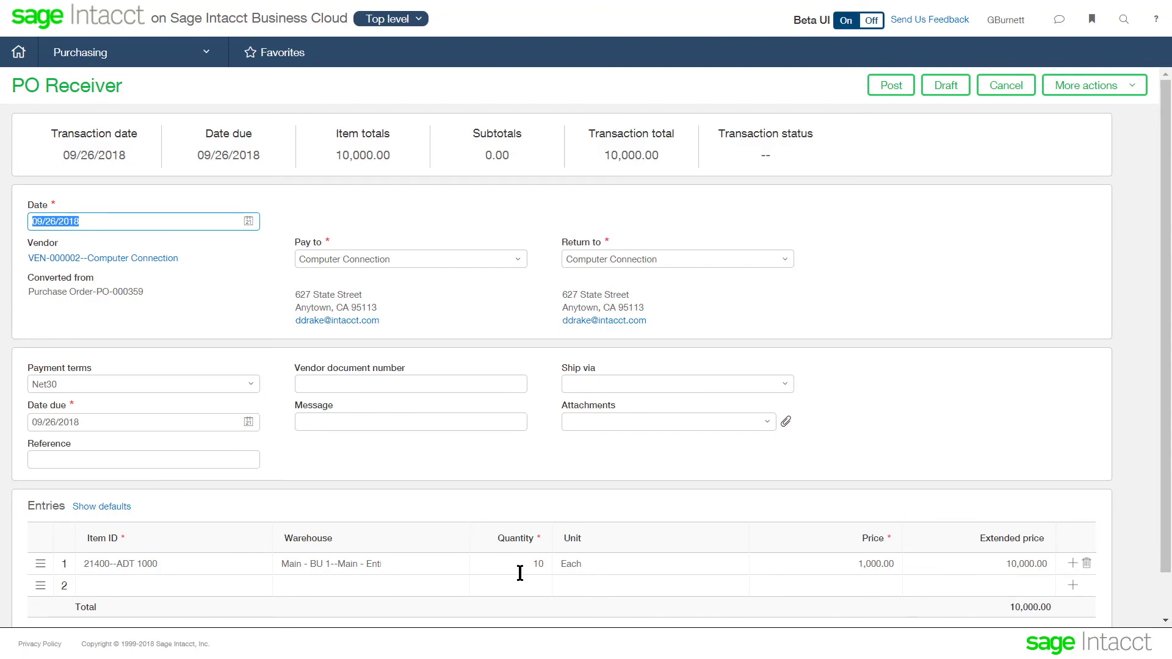
left_click(530, 565)
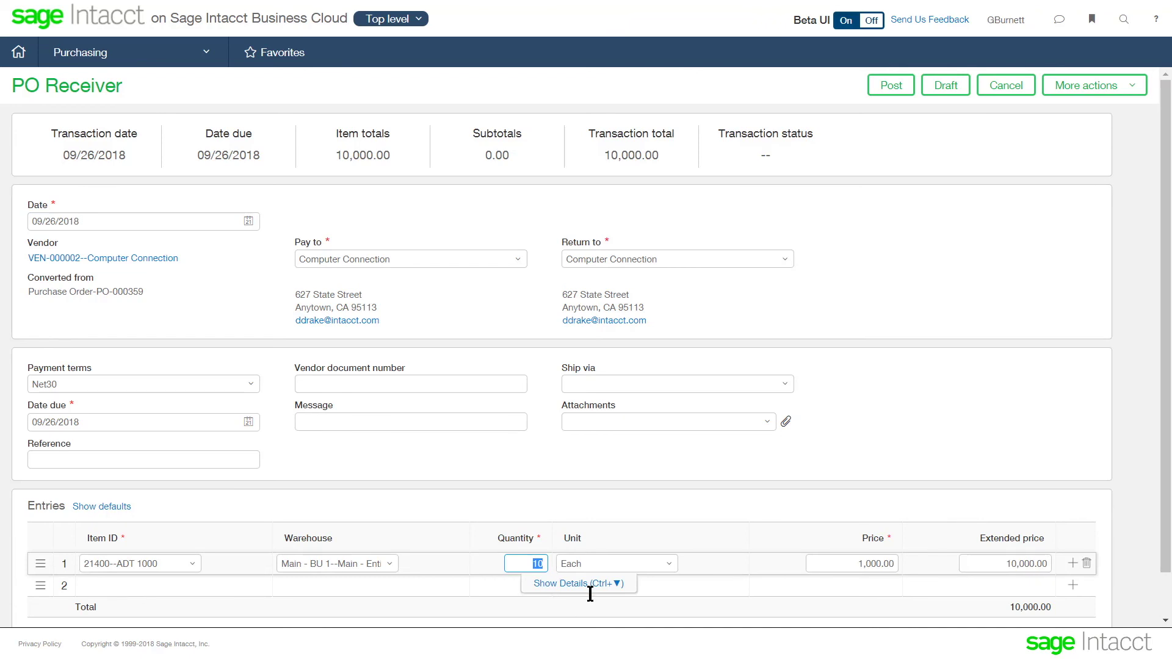
Attempt posting, then open Serial, Lot, and Bin details for line 1, item 21400
left_click(892, 92)
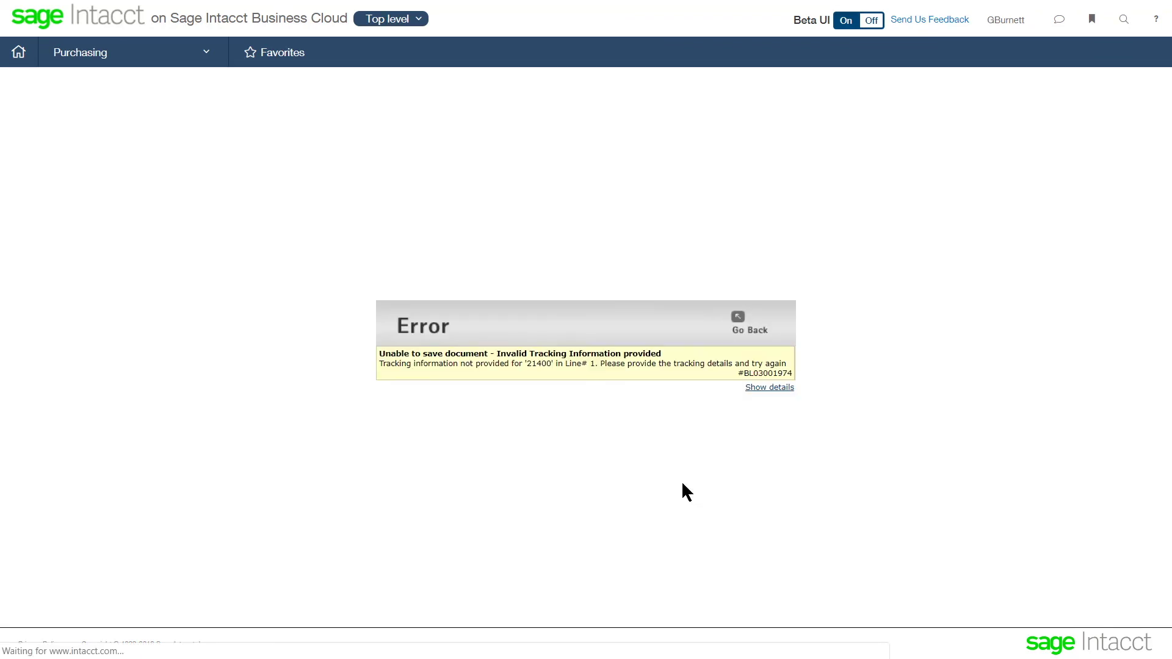
left_click(740, 333)
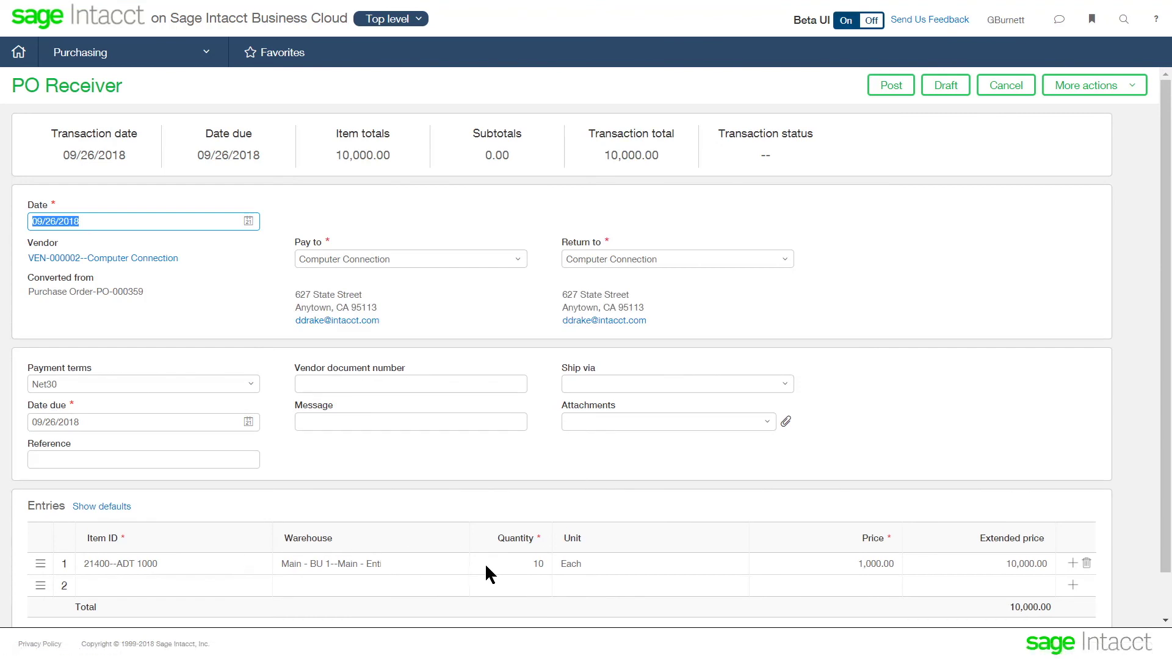
left_click(492, 565)
left_click(570, 584)
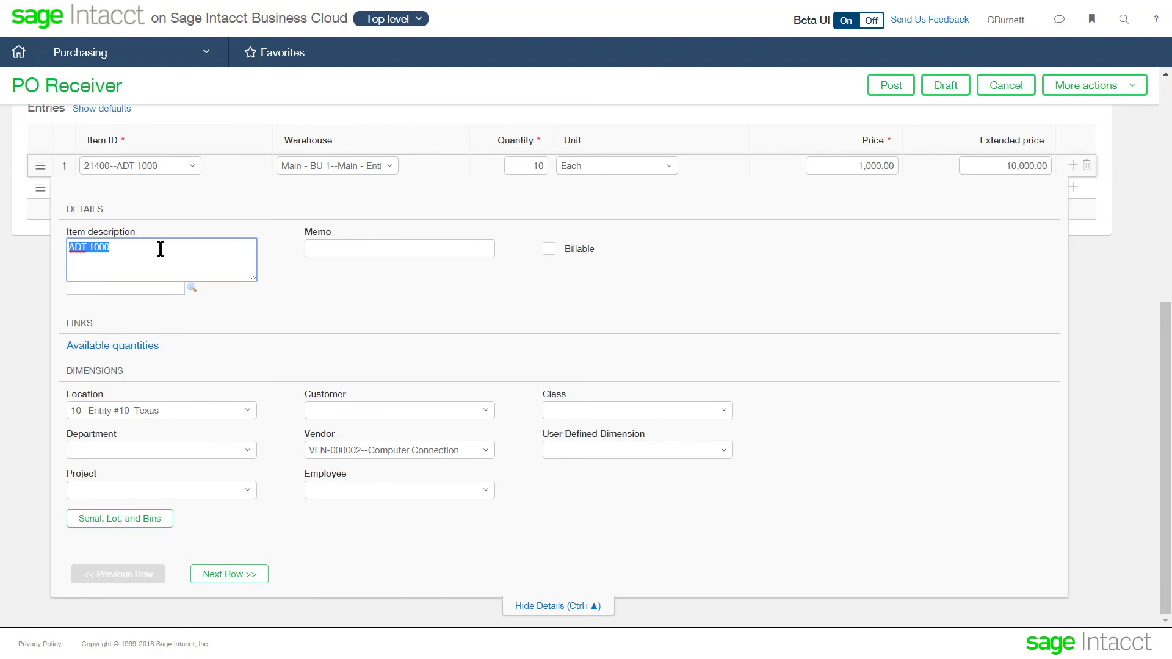
left_click(162, 523)
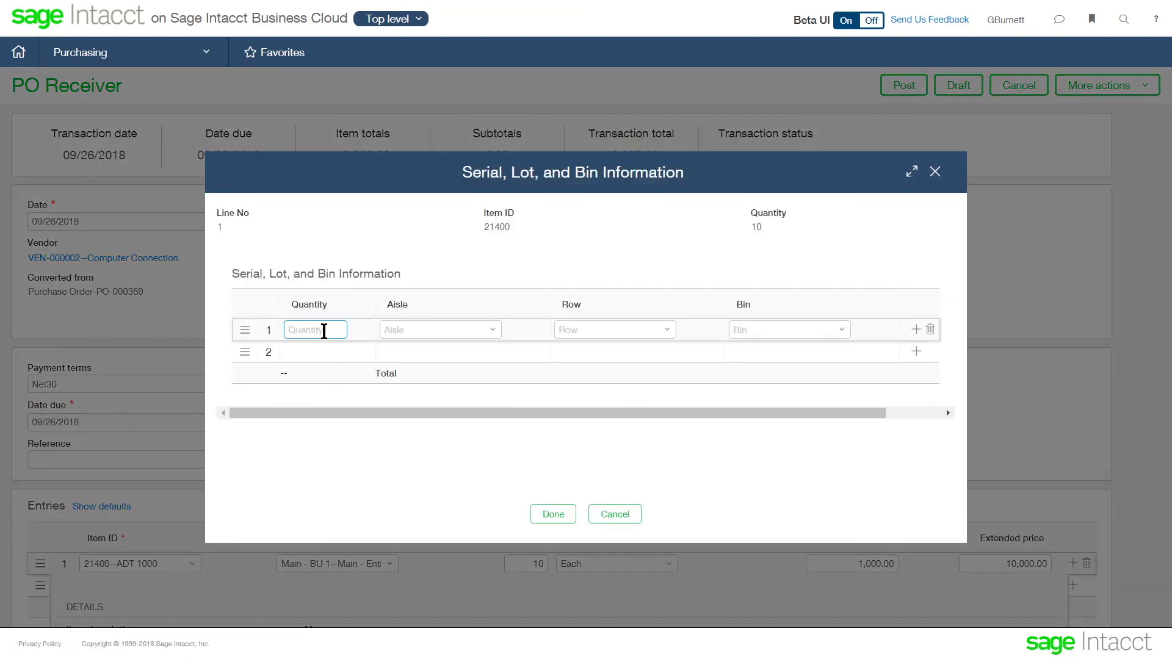
Bin quantity 10 to Aisle A, Row 1, Bin 100, then post receiver REC-000279
type("10")
left_click(492, 332)
left_click(490, 351)
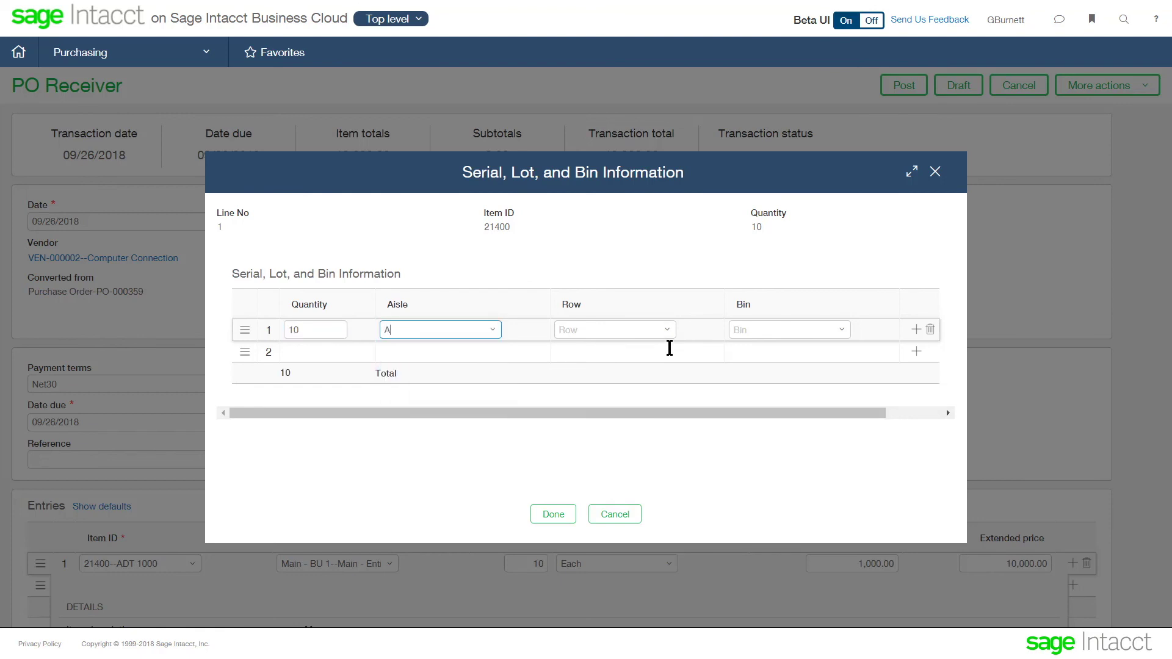
left_click(667, 330)
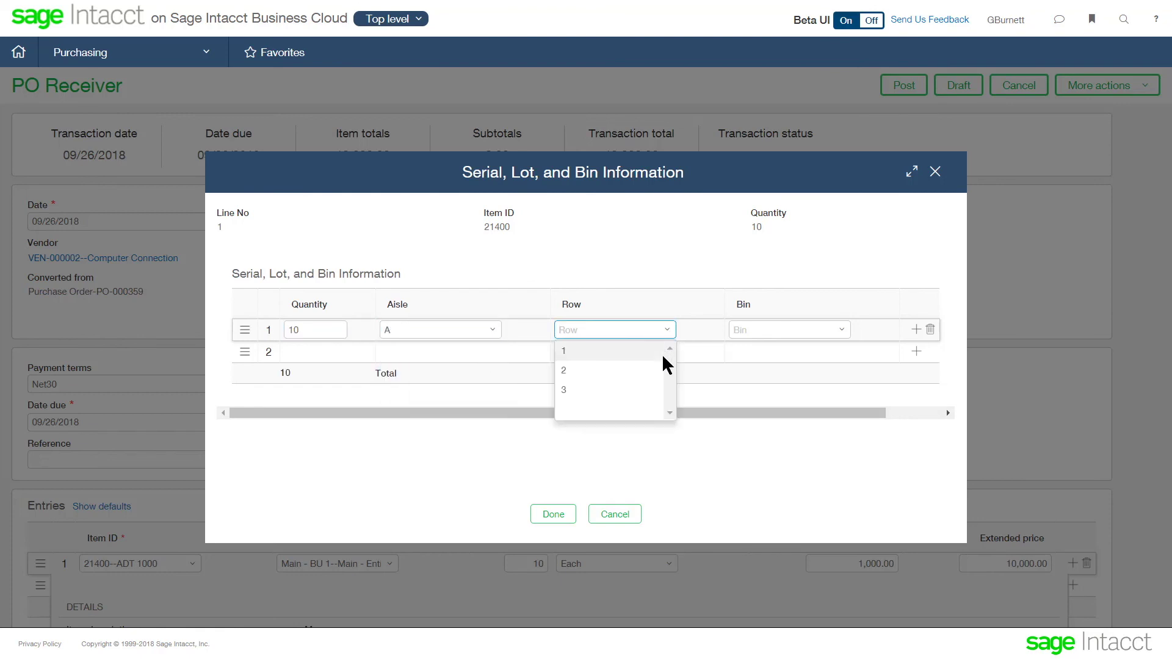
left_click(667, 352)
left_click(841, 331)
left_click(828, 351)
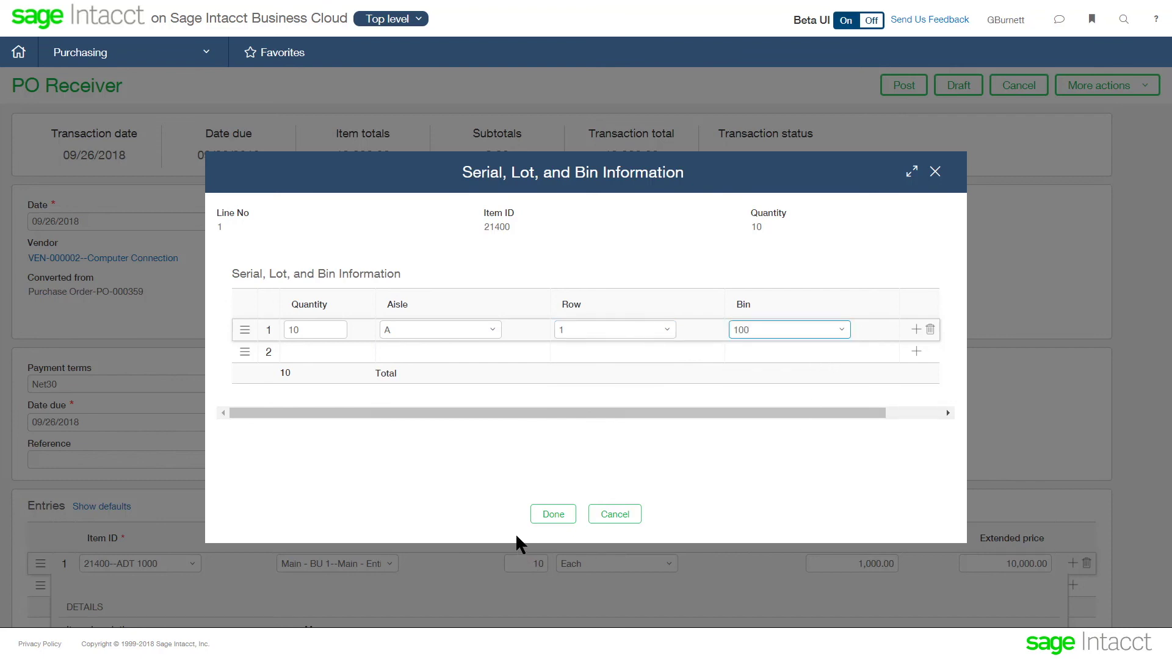
left_click(552, 518)
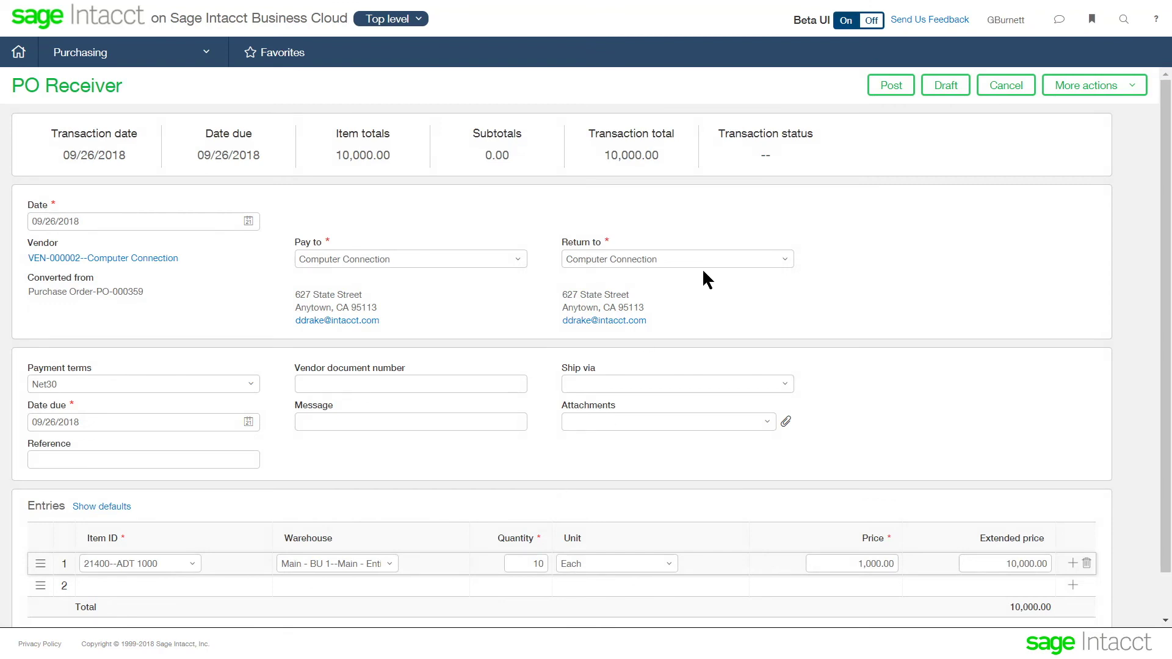
left_click(890, 86)
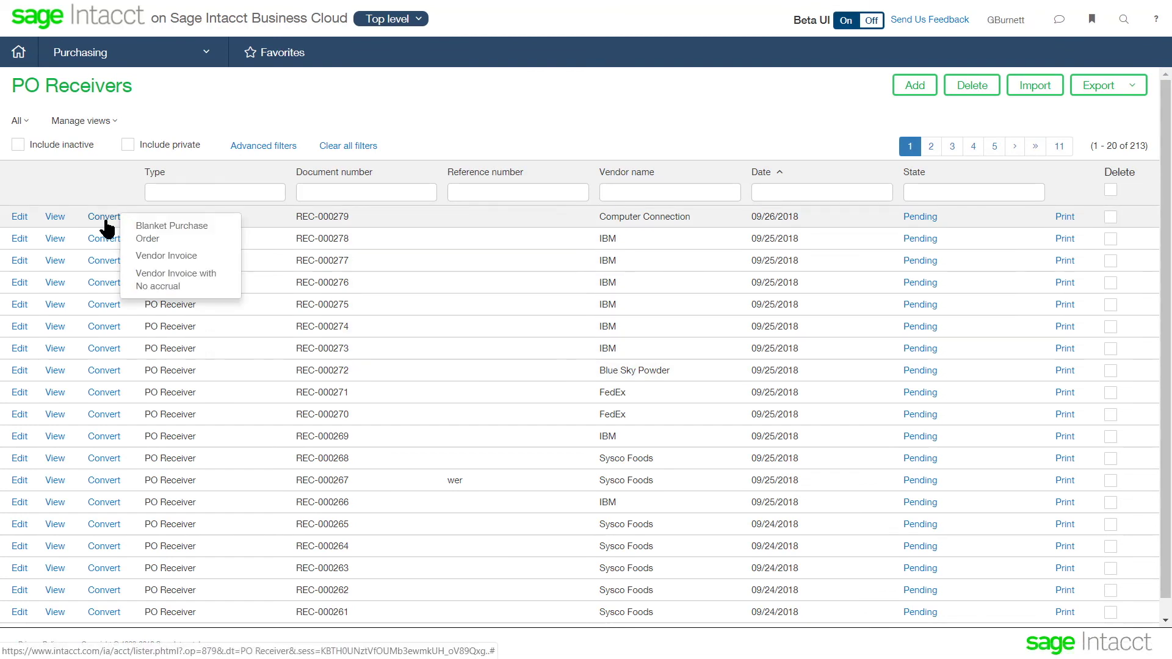
Convert REC-000279 to a Vendor Invoice, post it, and open invoice REC-000342
left_click(171, 259)
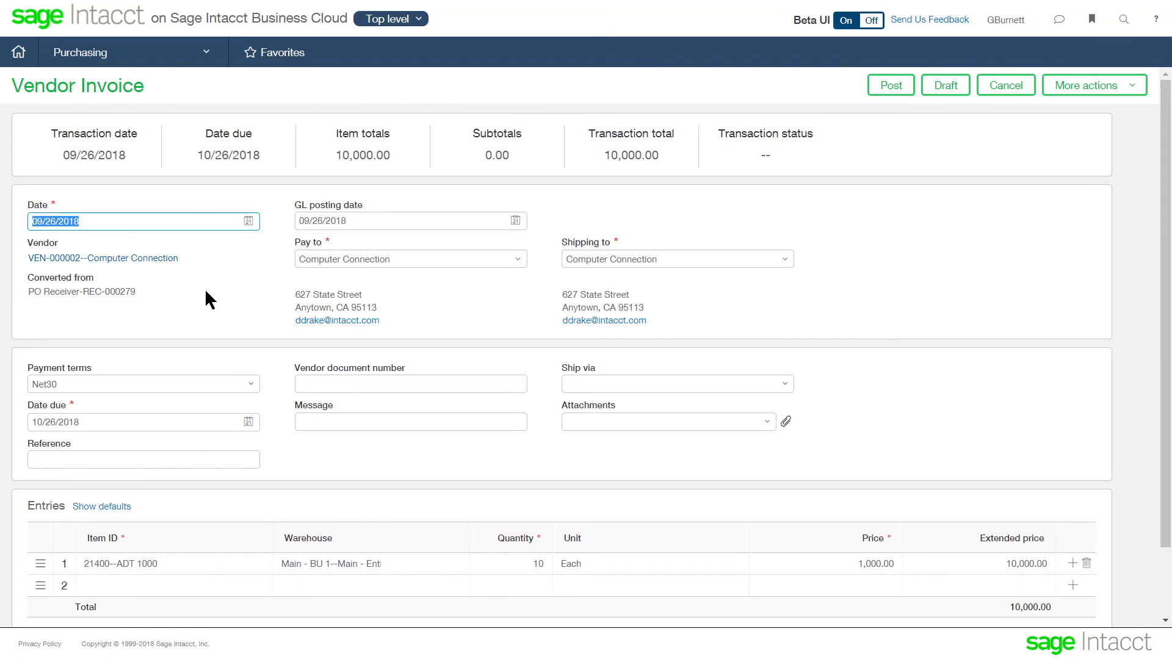
left_click(892, 91)
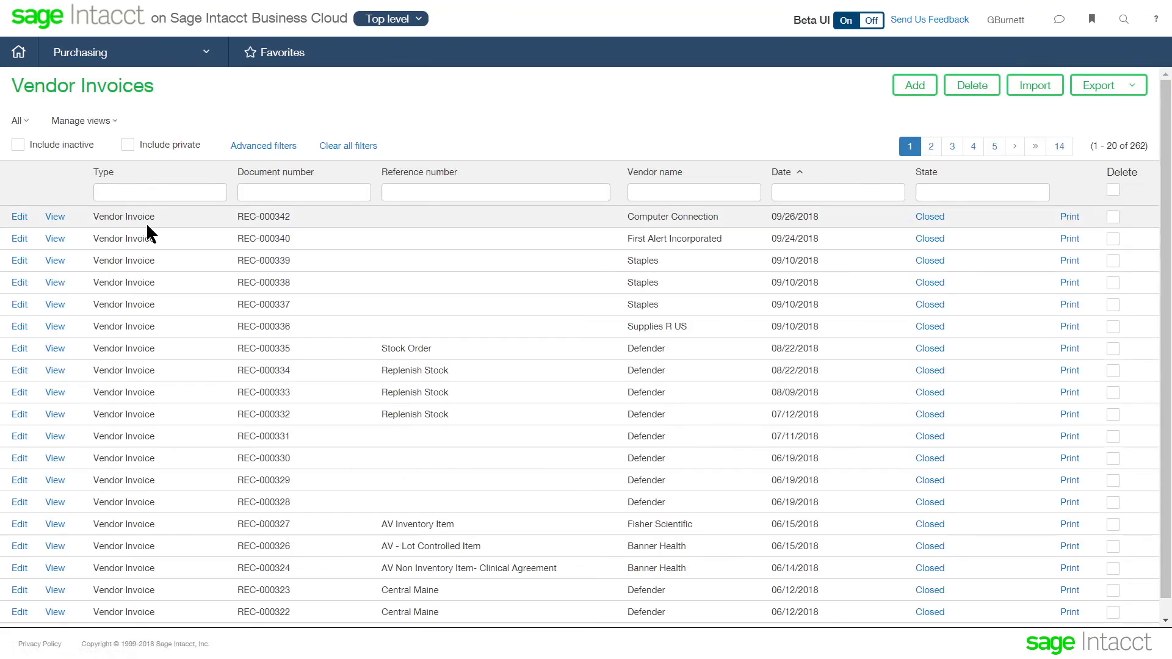
left_click(60, 218)
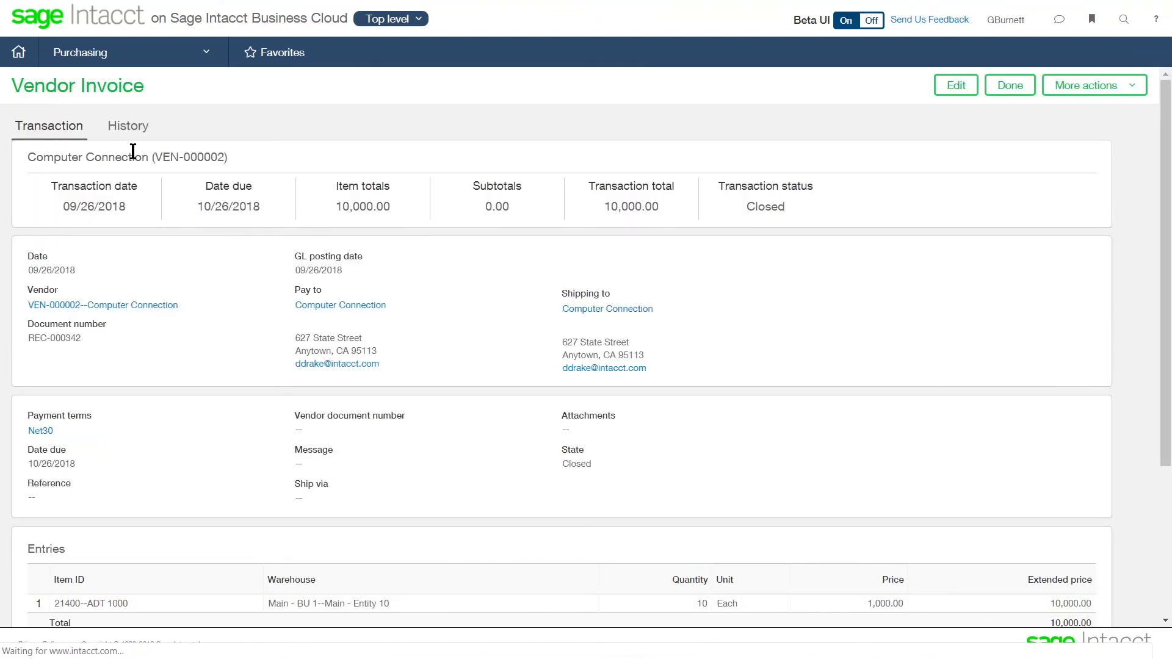
Review REC-000342's History tracing PO-000359 and REC-000279, then return to the list and Alt+Tab
left_click(129, 129)
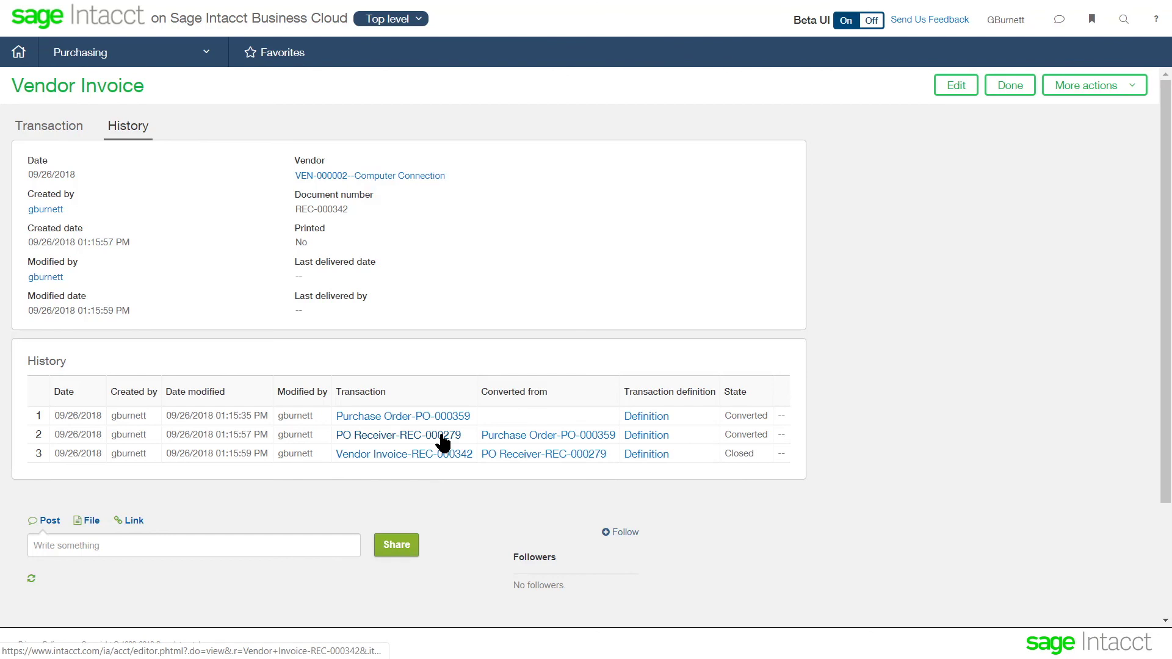
left_click(1010, 85)
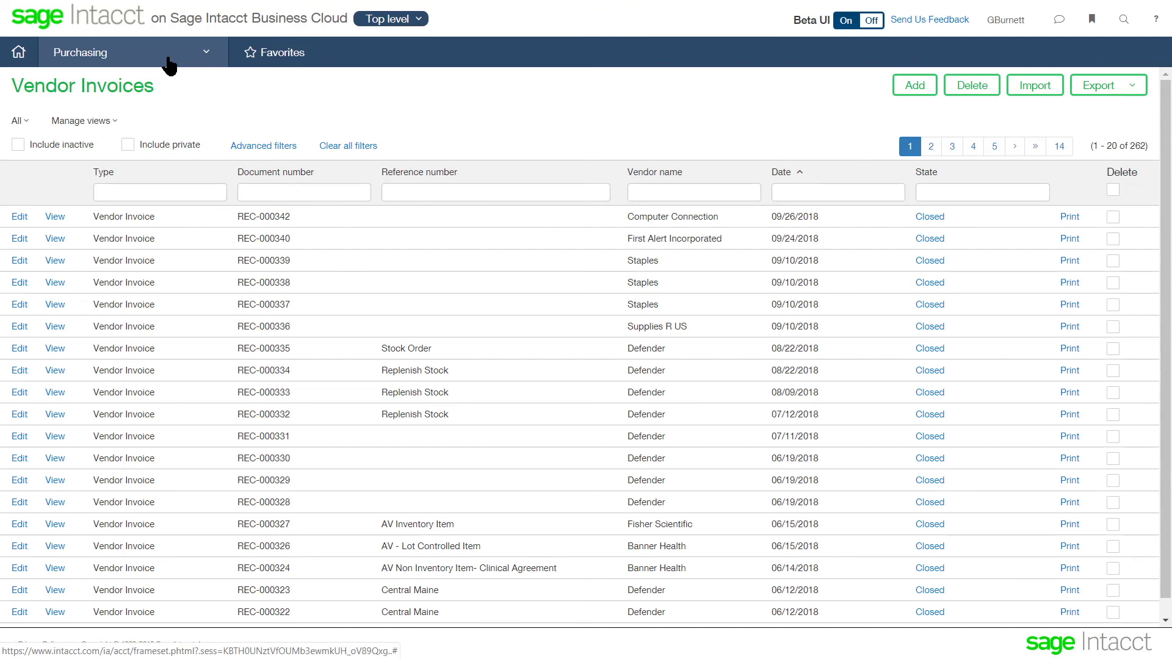
key("alt+Tab")
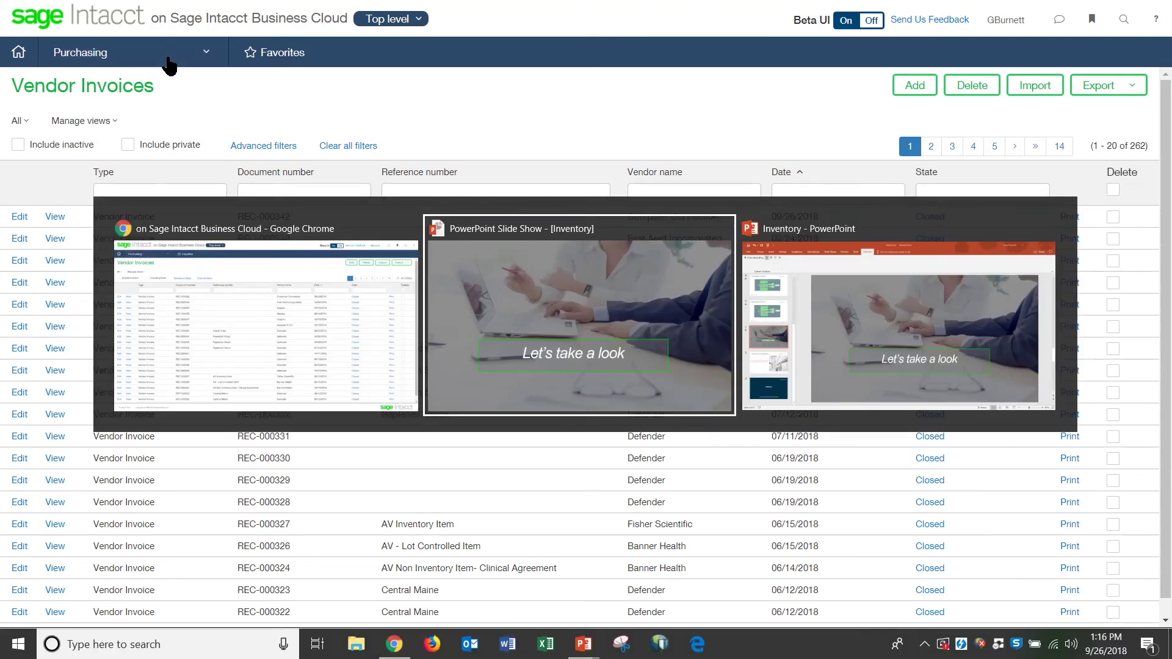